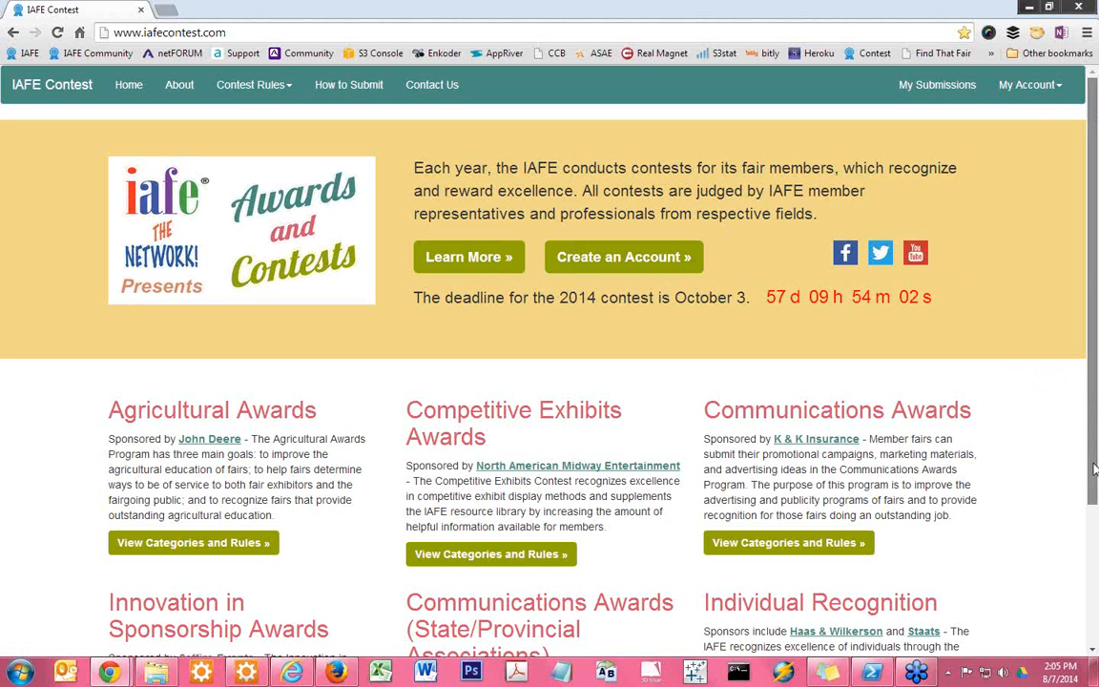
Look over the award programs and contest deadline on the home page, and open the About page
{"action": "scroll", "coordinate": [1097, 570], "scroll_direction": "down", "scroll_amount": 2}
{"action": "scroll", "coordinate": [1097, 571], "scroll_direction": "up", "scroll_amount": 2}
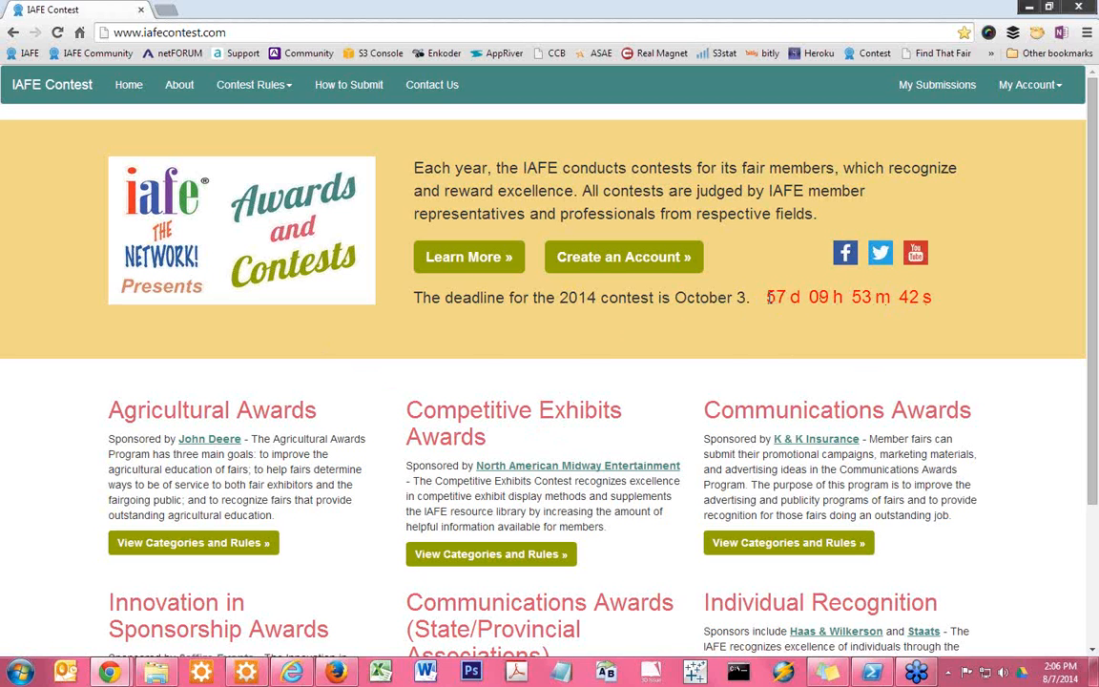
{"action": "scroll", "coordinate": [559, 395], "scroll_direction": "down", "scroll_amount": 3}
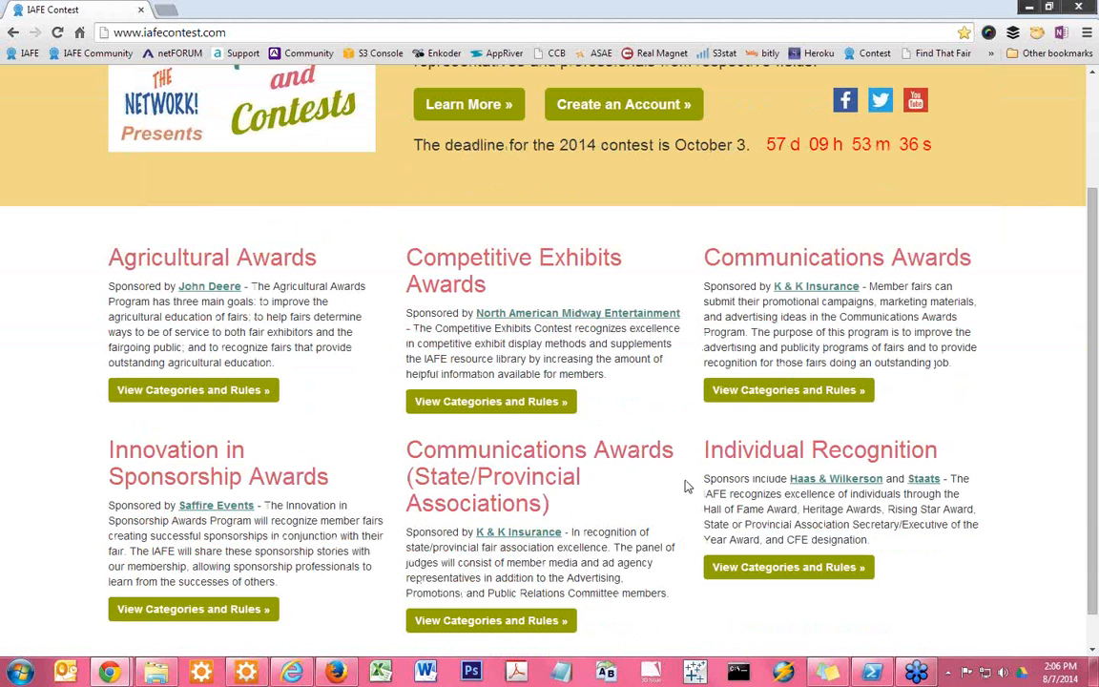
{"action": "scroll", "coordinate": [683, 440], "scroll_direction": "up", "scroll_amount": 3}
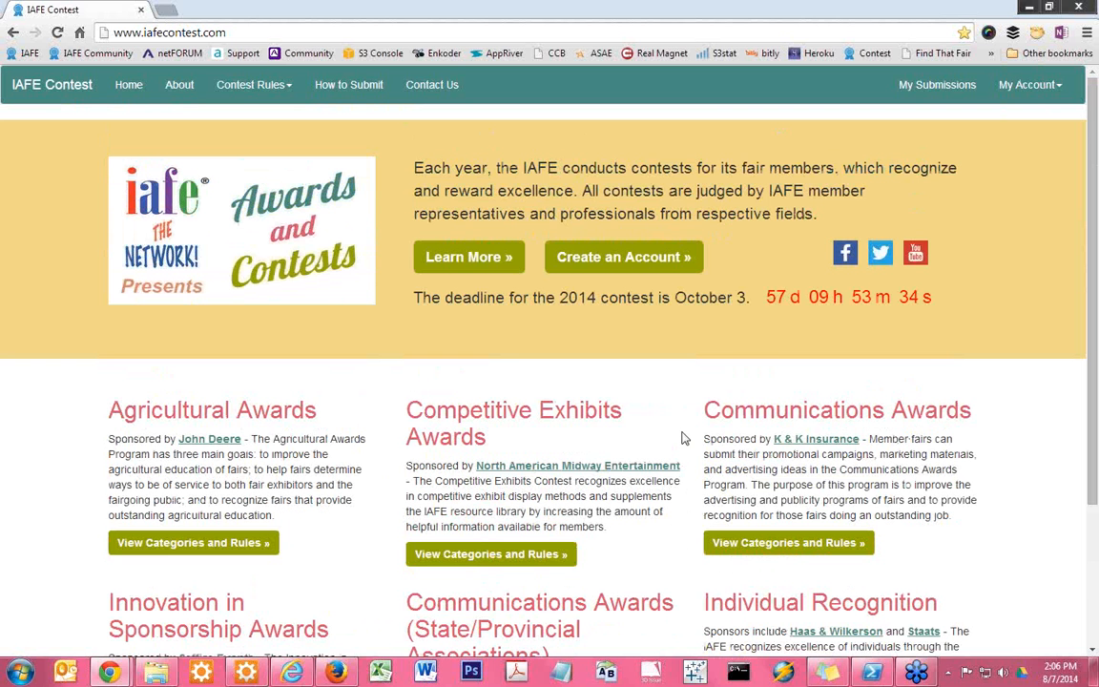
{"action": "scroll", "coordinate": [683, 440], "scroll_direction": "down", "scroll_amount": 4}
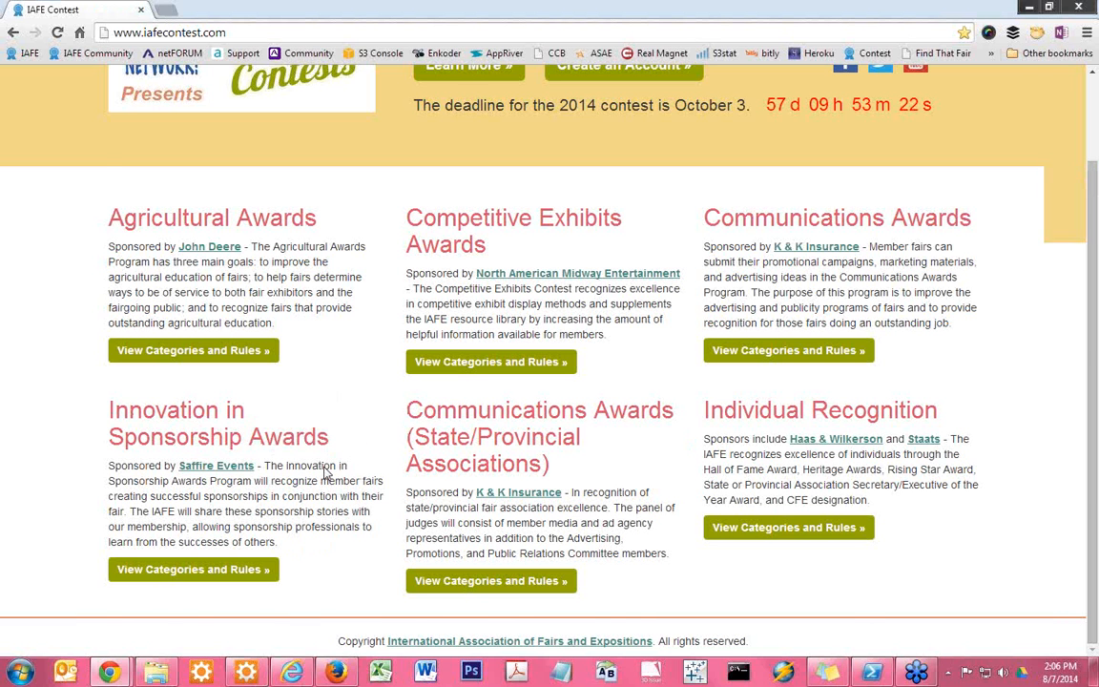
{"action": "scroll", "coordinate": [327, 477], "scroll_direction": "up", "scroll_amount": 2}
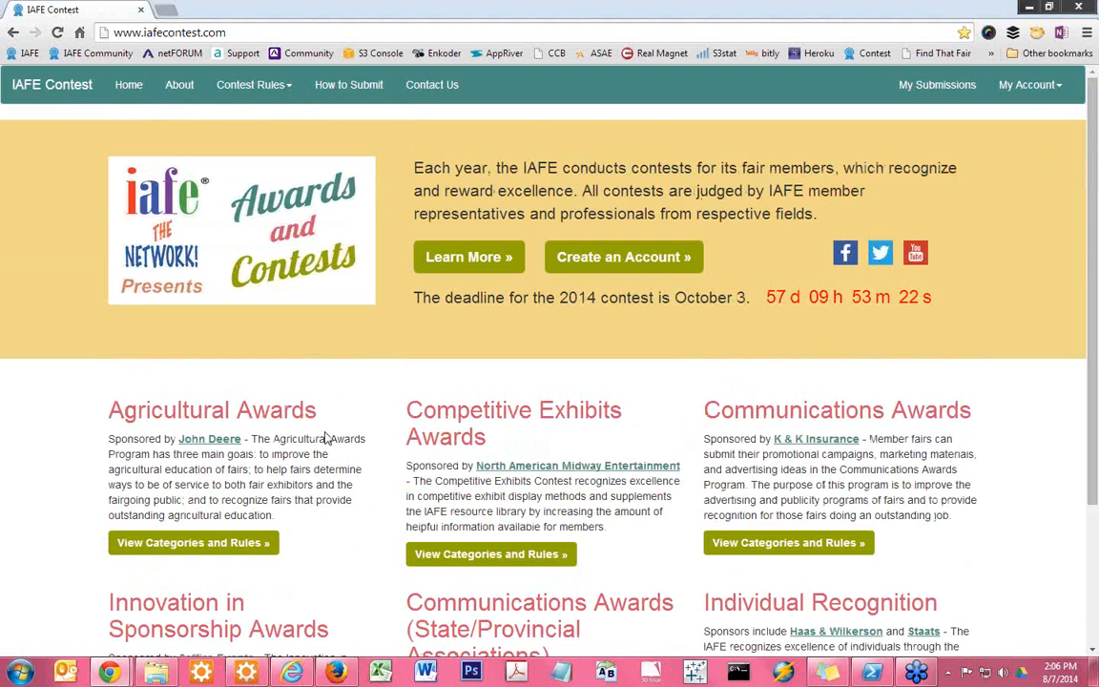
{"action": "left_click", "coordinate": [175, 90]}
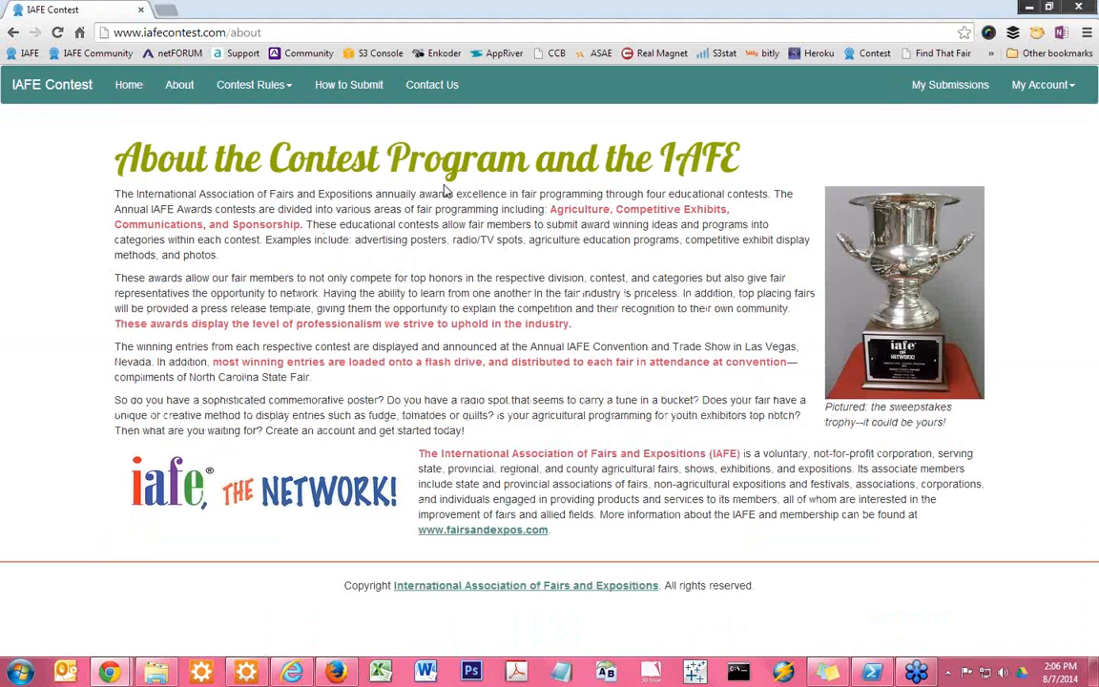
Open the contest rules for the Innovation in Sponsorship Awards and read through the award overview
{"action": "left_click", "coordinate": [275, 91]}
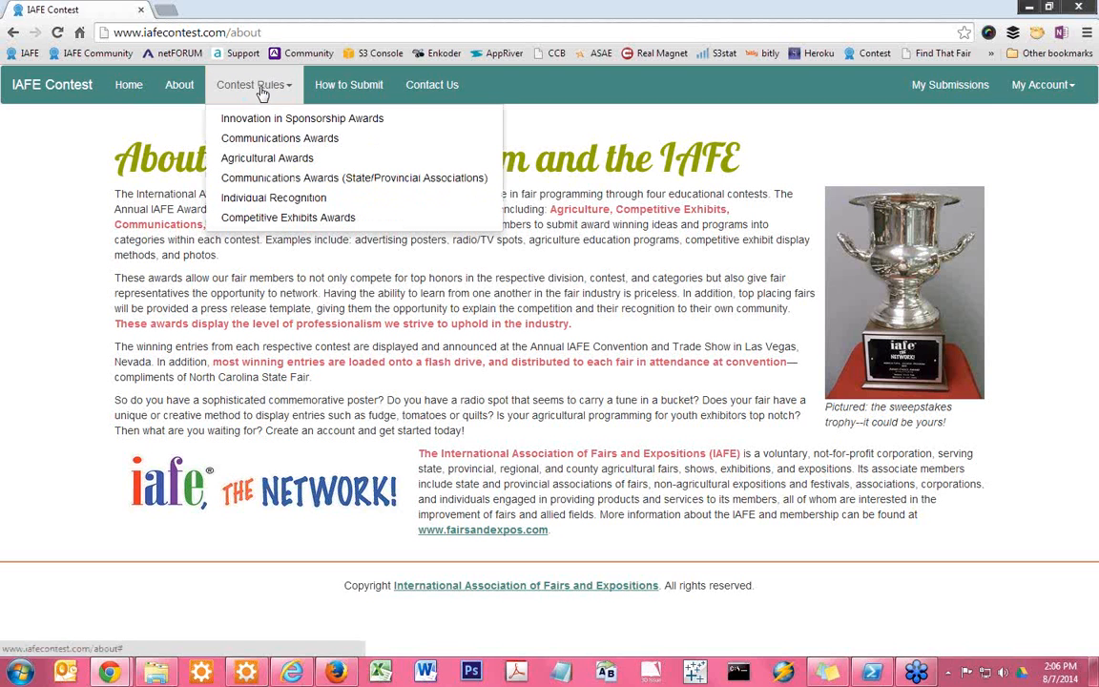
{"action": "left_click", "coordinate": [242, 116]}
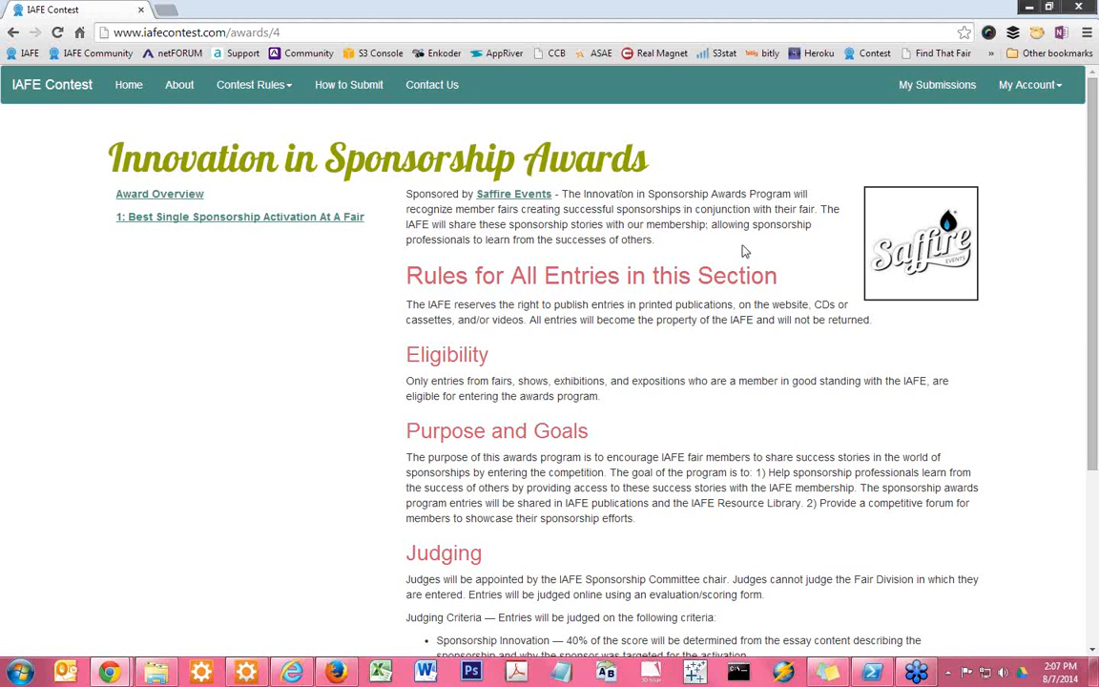
{"action": "scroll", "coordinate": [596, 291], "scroll_direction": "down", "scroll_amount": 1}
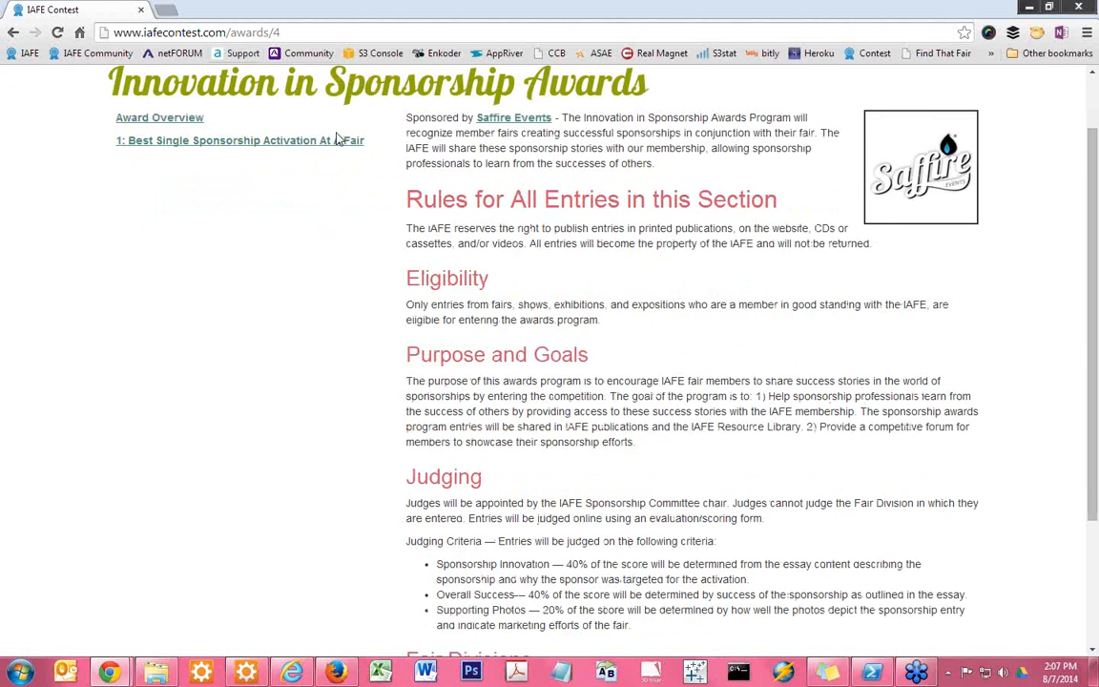
{"action": "scroll", "coordinate": [675, 372], "scroll_direction": "down", "scroll_amount": 1}
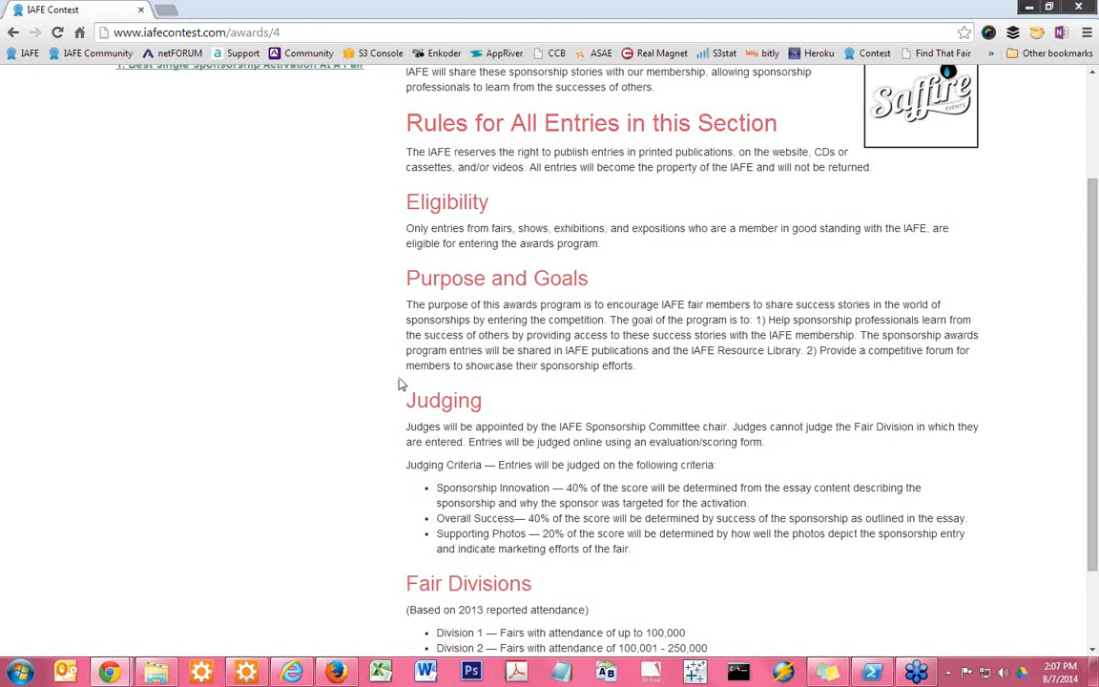
{"action": "scroll", "coordinate": [400, 383], "scroll_direction": "down", "scroll_amount": 2}
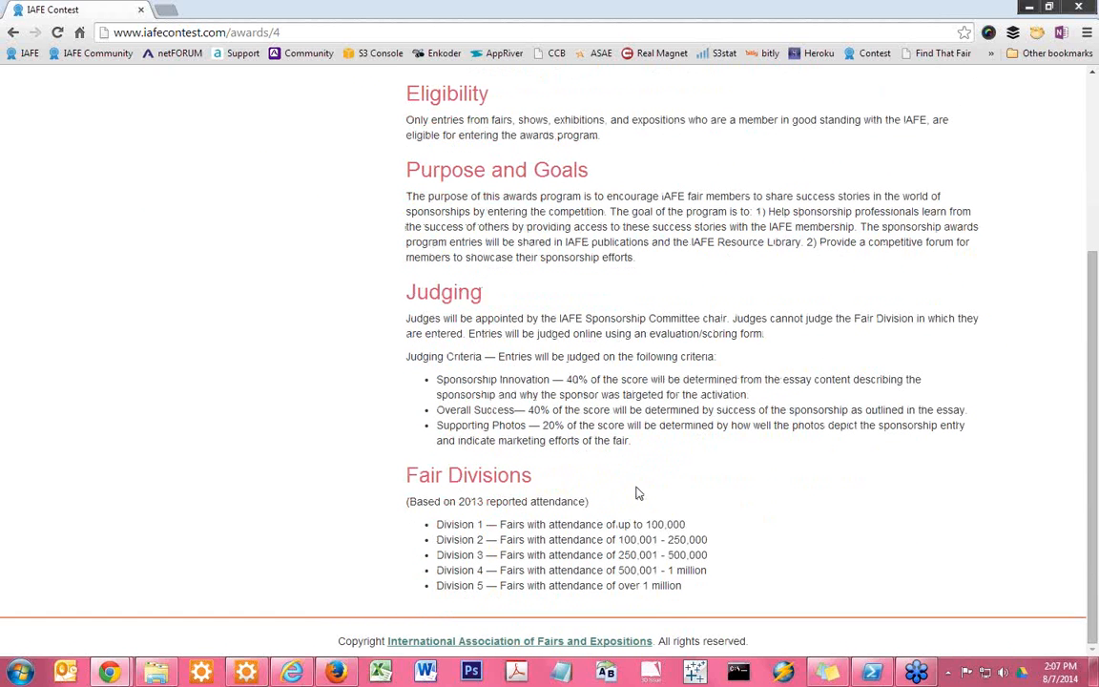
{"action": "scroll", "coordinate": [635, 488], "scroll_direction": "up", "scroll_amount": 5}
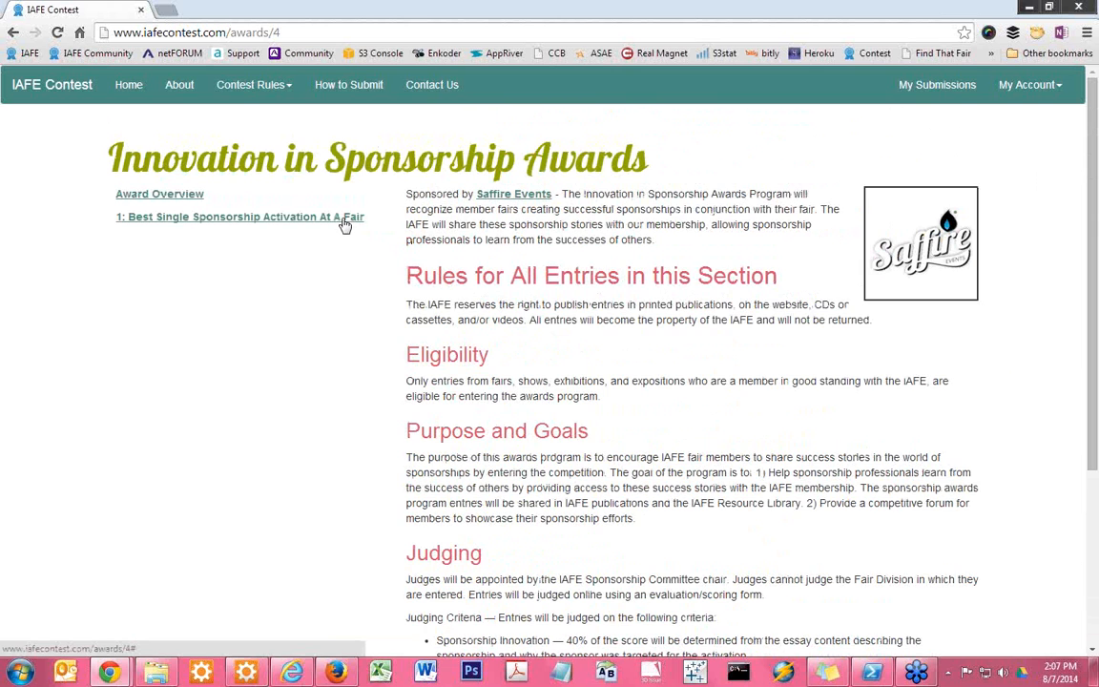
Open the Best Single Sponsorship Activation At A Fair category and read its submission rules
{"action": "left_click", "coordinate": [339, 217]}
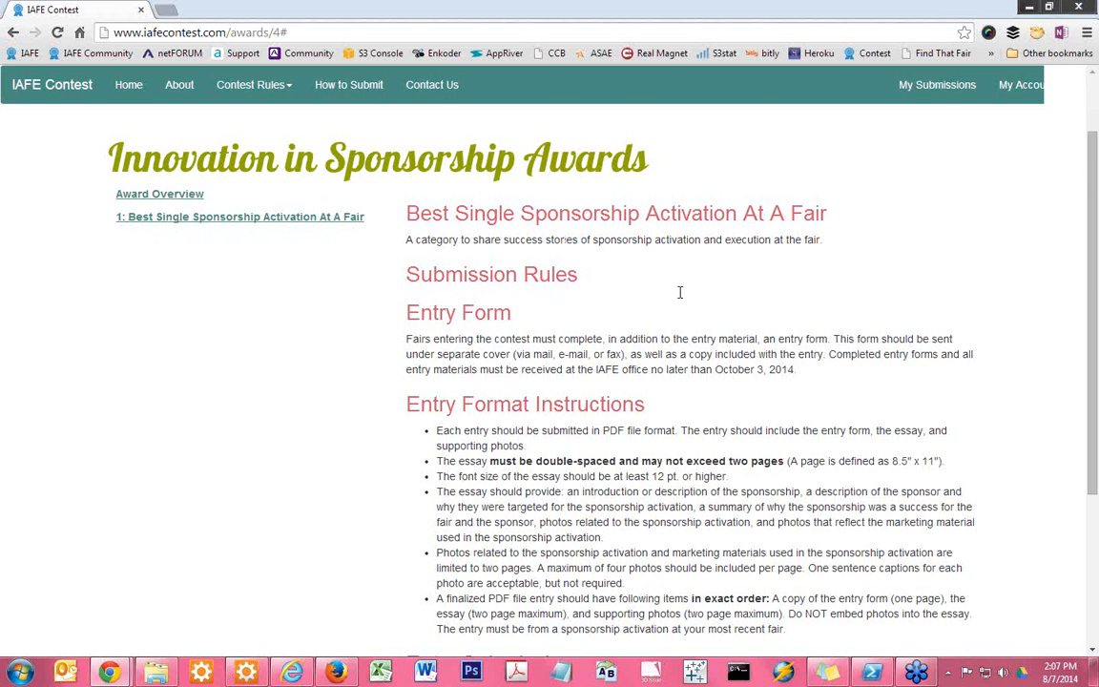
{"action": "scroll", "coordinate": [679, 292], "scroll_direction": "down", "scroll_amount": 2}
{"action": "scroll", "coordinate": [681, 403], "scroll_direction": "down", "scroll_amount": 1}
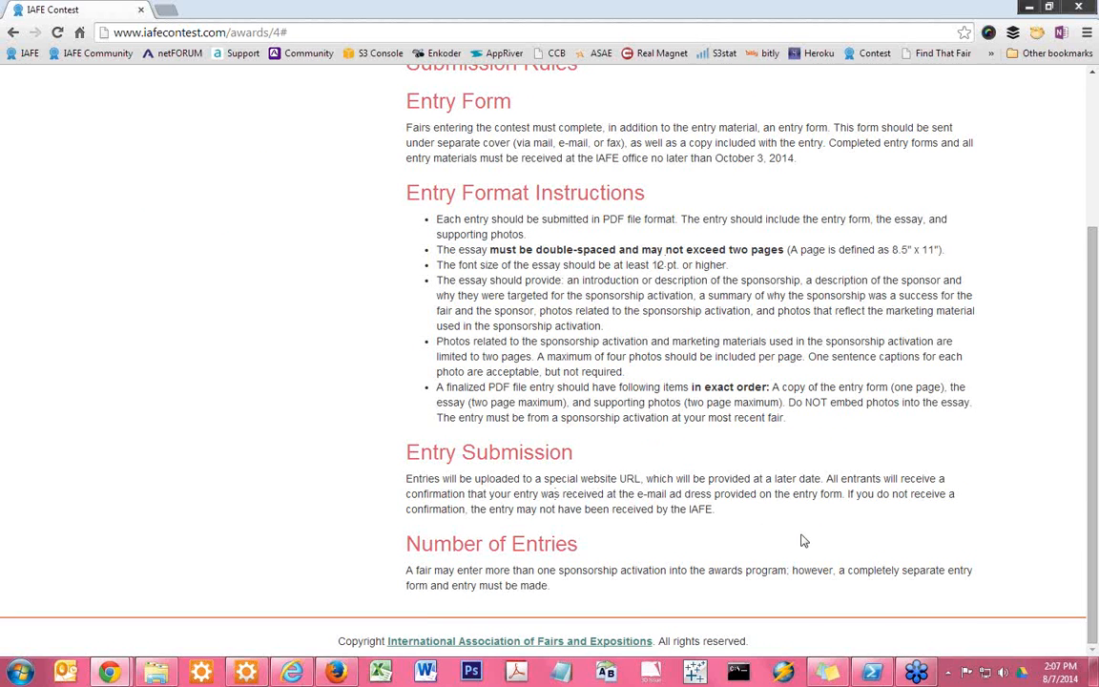
{"action": "scroll", "coordinate": [754, 486], "scroll_direction": "up", "scroll_amount": 3}
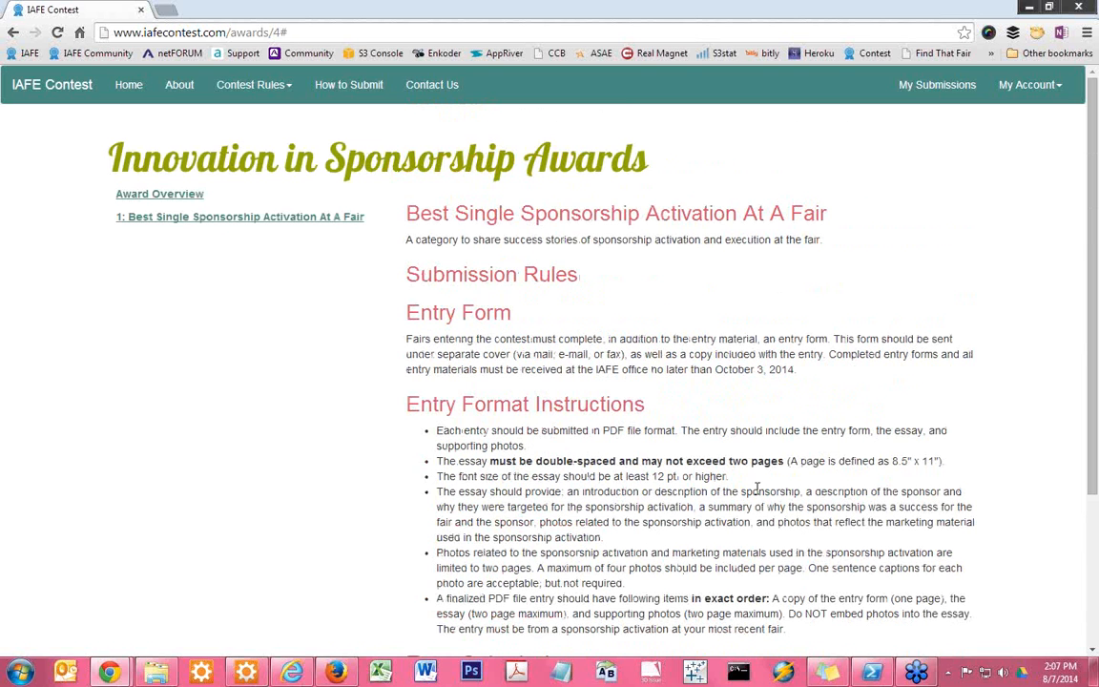
View the How to Submit instructions and the Contact Us page
{"action": "left_click", "coordinate": [355, 91]}
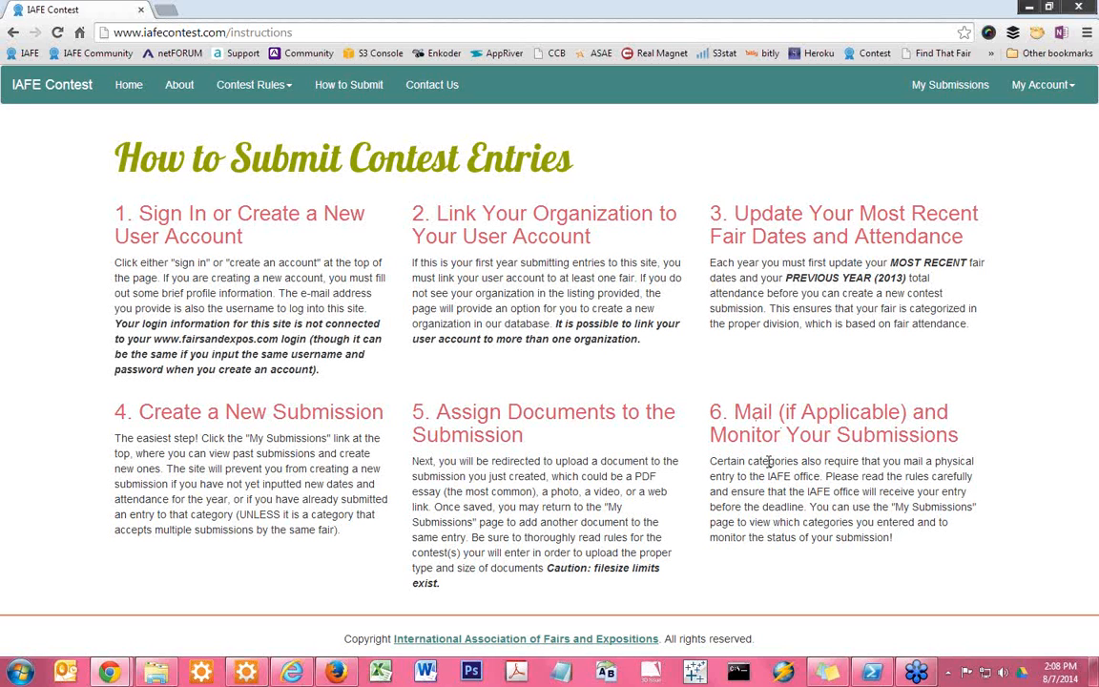
{"action": "left_click", "coordinate": [412, 78]}
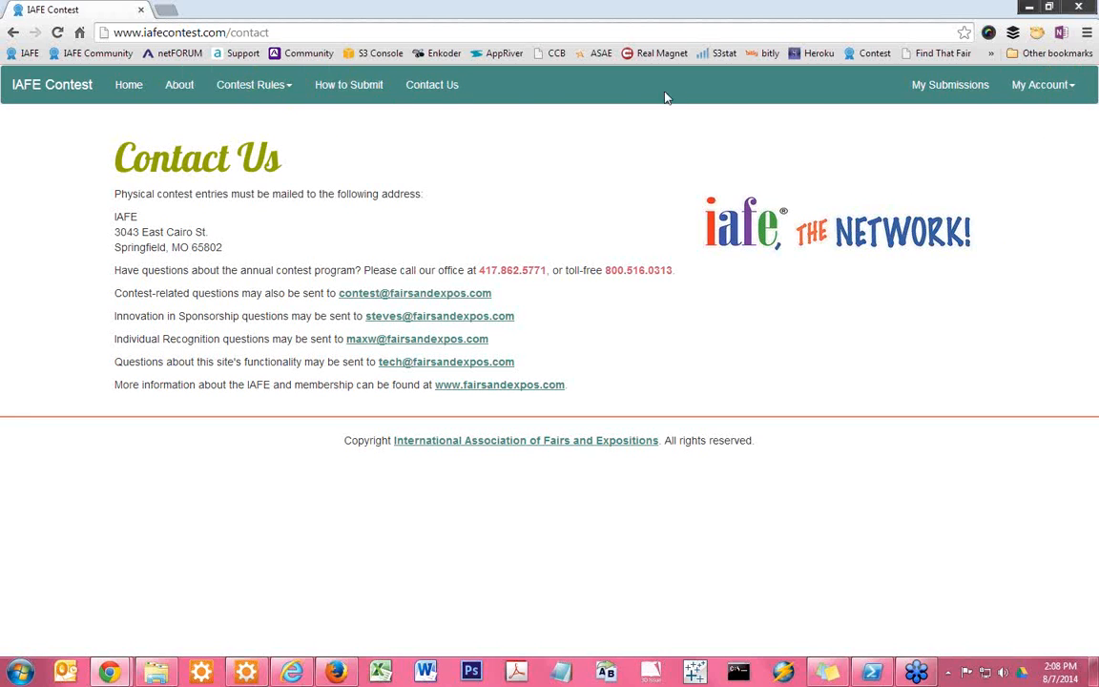
Sign out of the current account and open the form for creating a new user account
{"action": "left_click", "coordinate": [1023, 84]}
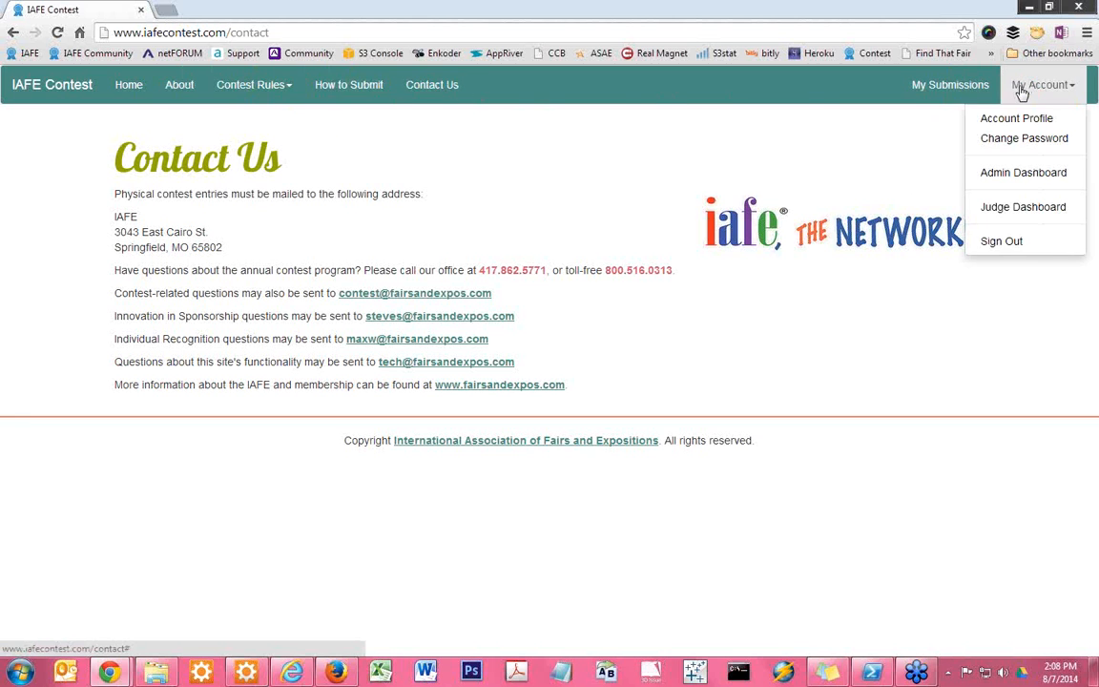
{"action": "left_click", "coordinate": [1001, 242]}
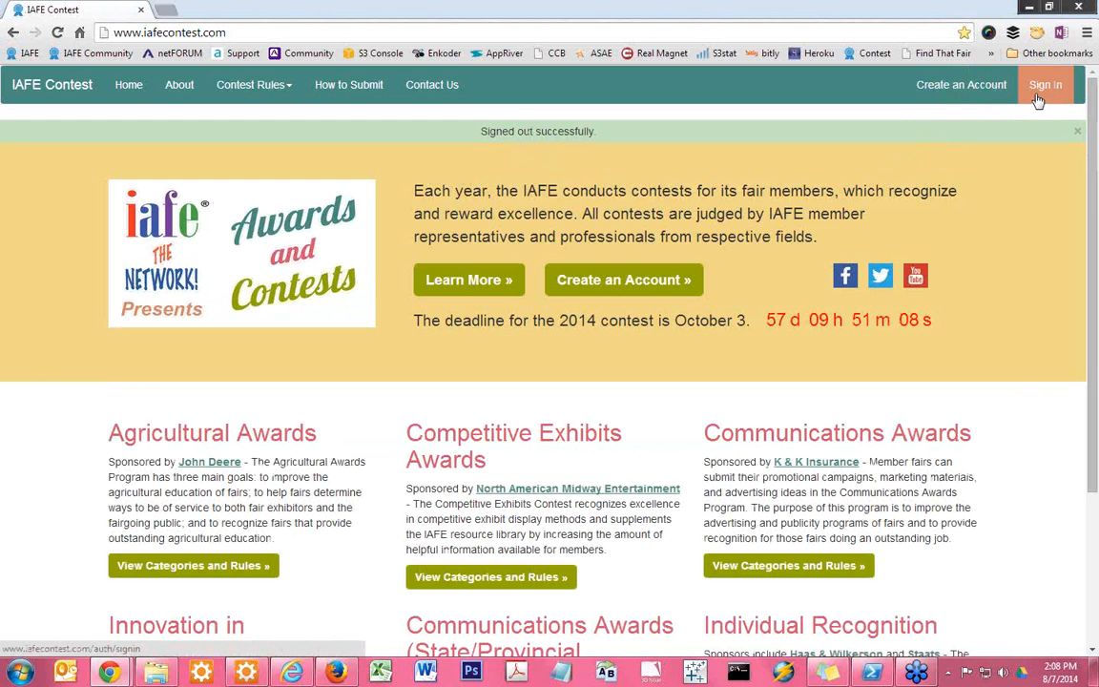
{"action": "left_click", "coordinate": [940, 95]}
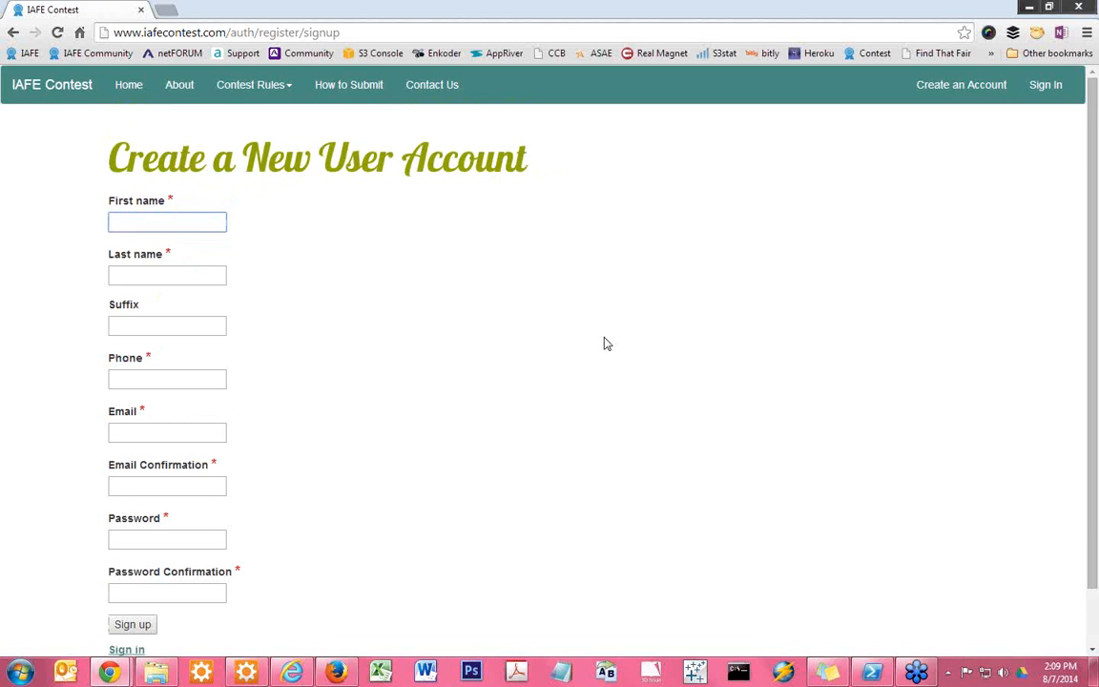
Fill in the new user's first name, last name and phone number, leaving the suffix blank
{"action": "type", "text": "Test"}
{"action": "key", "text": "Tab"}
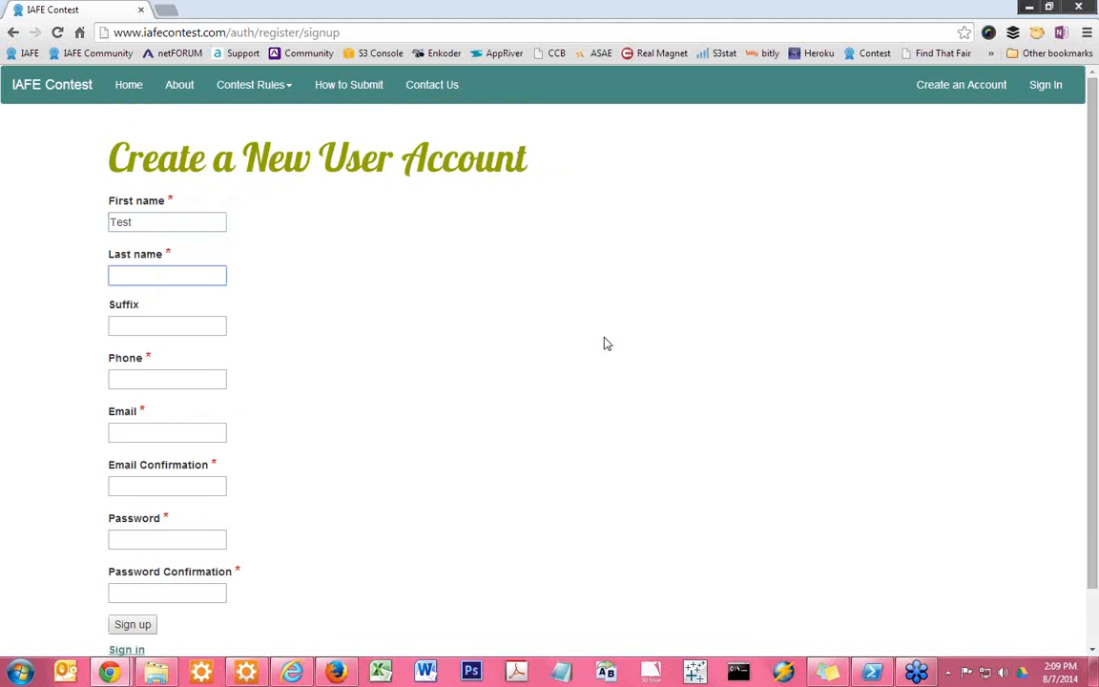
{"action": "type", "text": "User"}
{"action": "key", "text": "Tab"}
{"action": "key", "text": "Tab"}
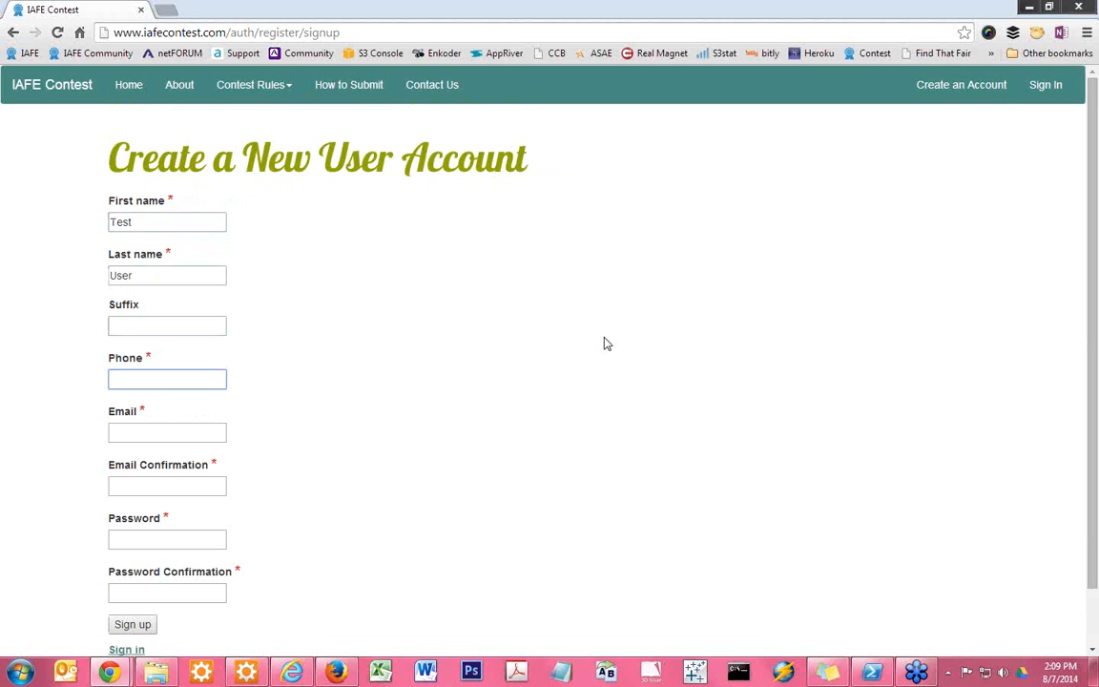
{"action": "type", "text": "123-456-"}
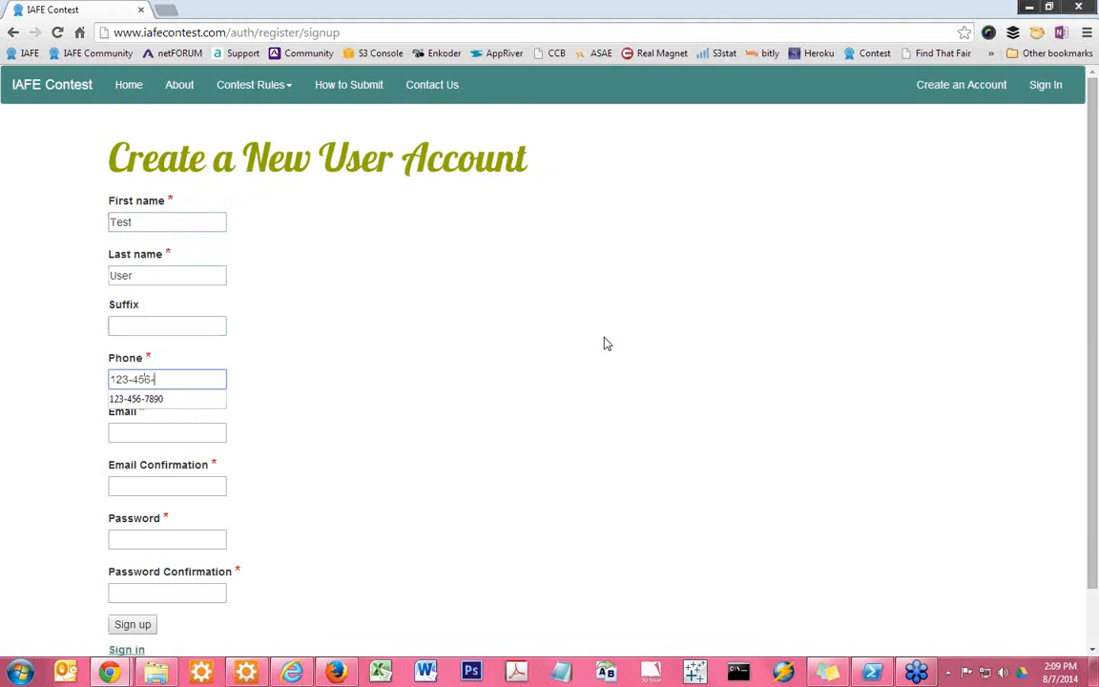
{"action": "type", "text": "7890"}
{"action": "key", "text": "Tab"}
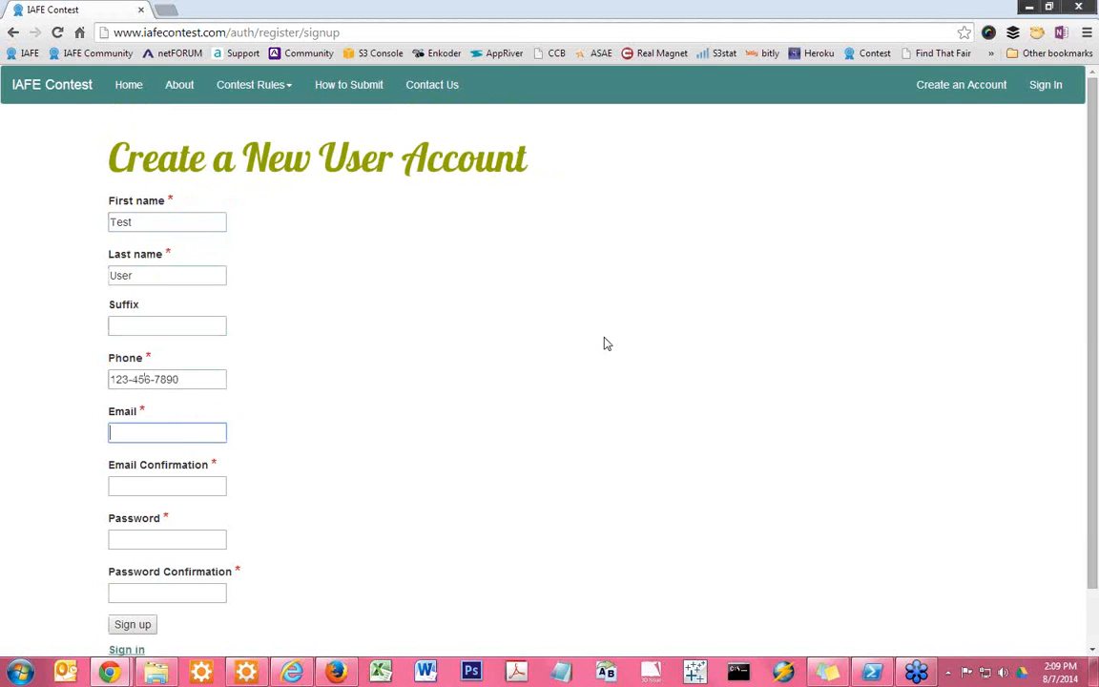
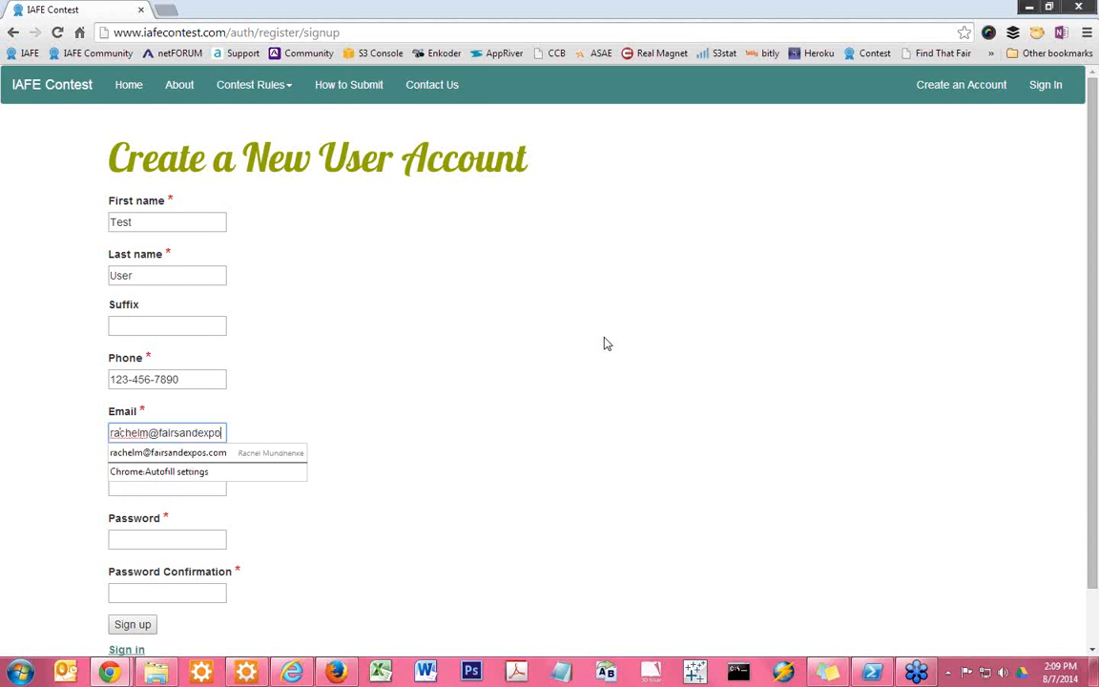
Enter the new user's e-mail address in both the Email and Email Confirmation fields
{"action": "key", "text": "Tab"}
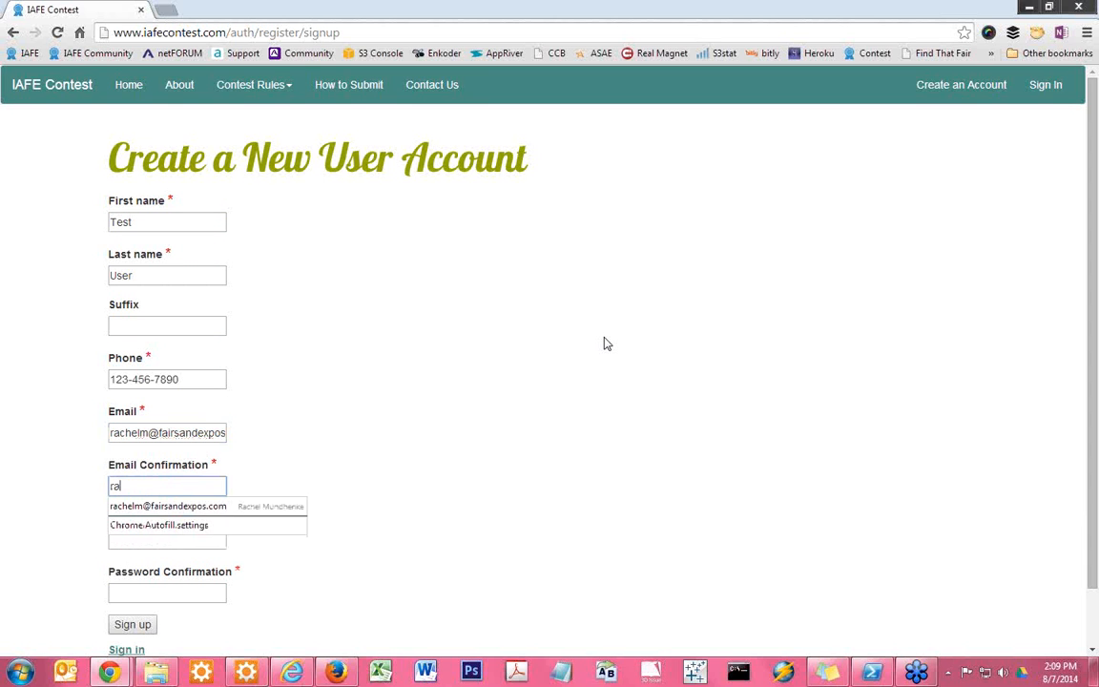
Enter and confirm the account password, and submit the form to sign up
{"action": "key", "text": "Tab"}
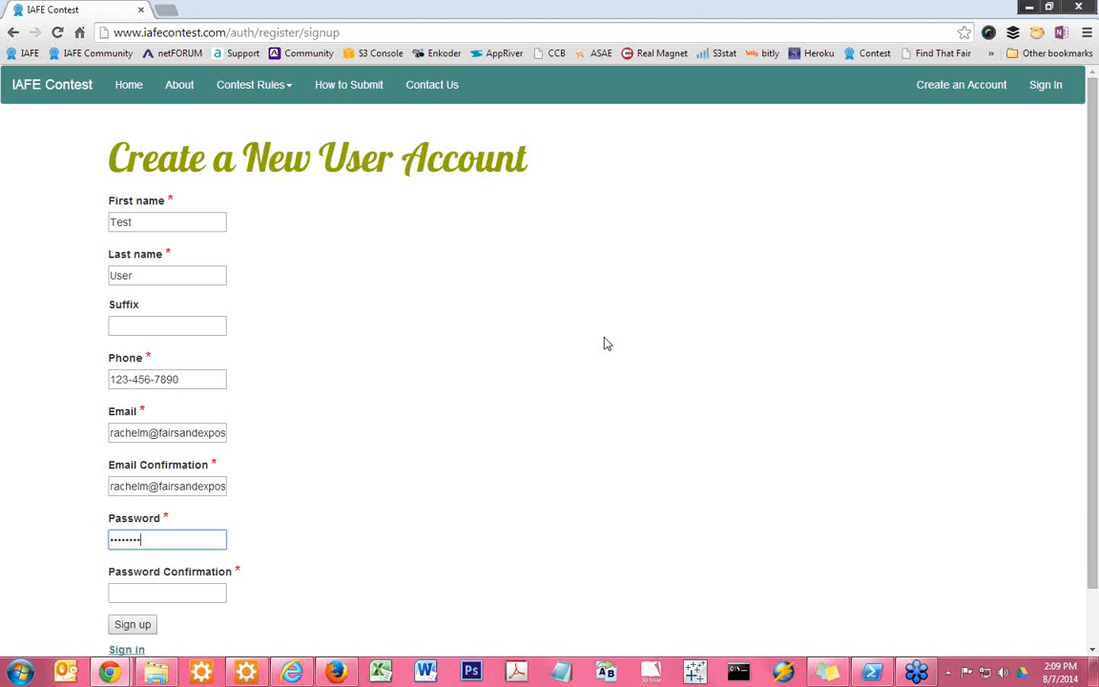
{"action": "key", "text": "Tab"}
{"action": "type", "text": "pass"}
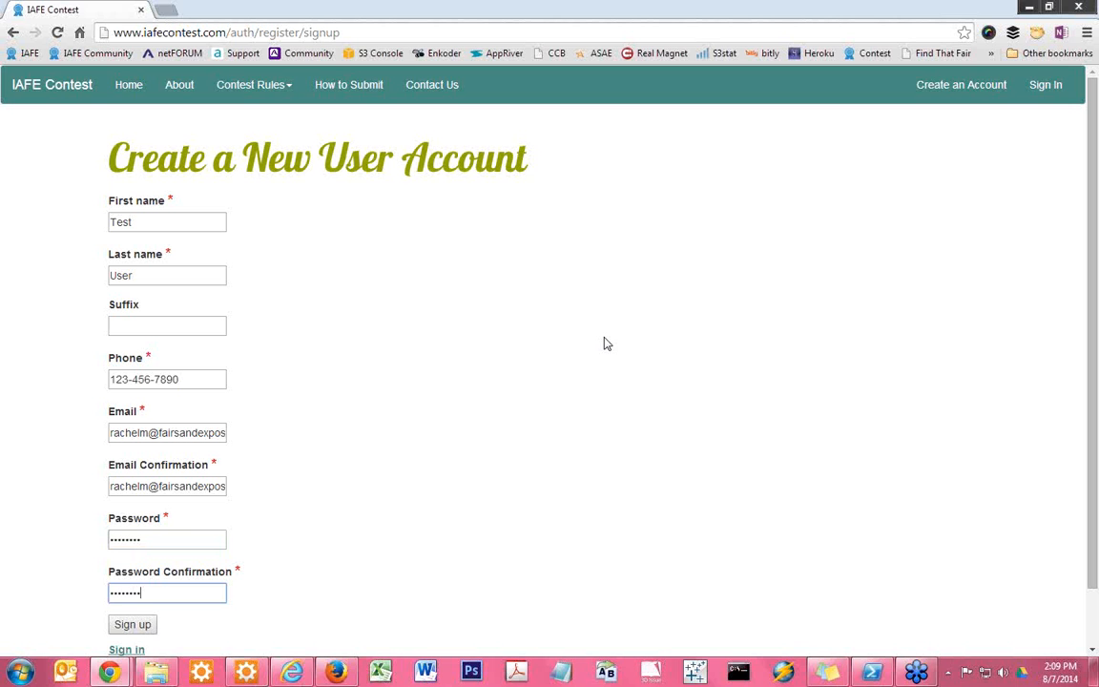
{"action": "left_click", "coordinate": [607, 344]}
{"action": "scroll", "coordinate": [221, 452], "scroll_direction": "down", "scroll_amount": 1}
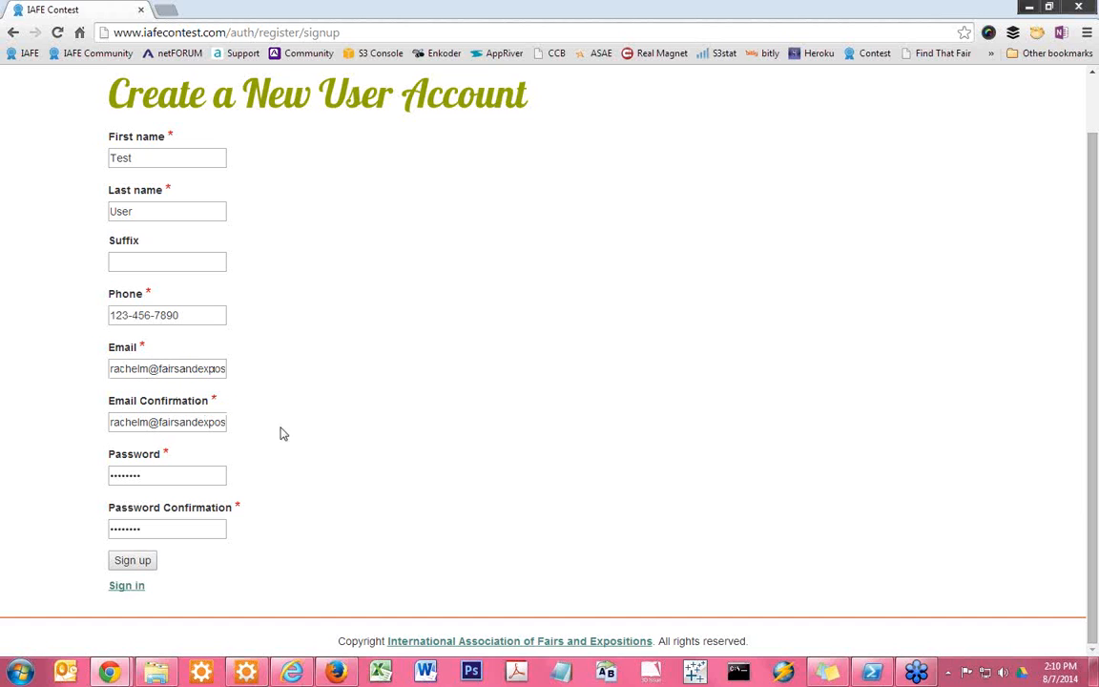
{"action": "left_click", "coordinate": [133, 563]}
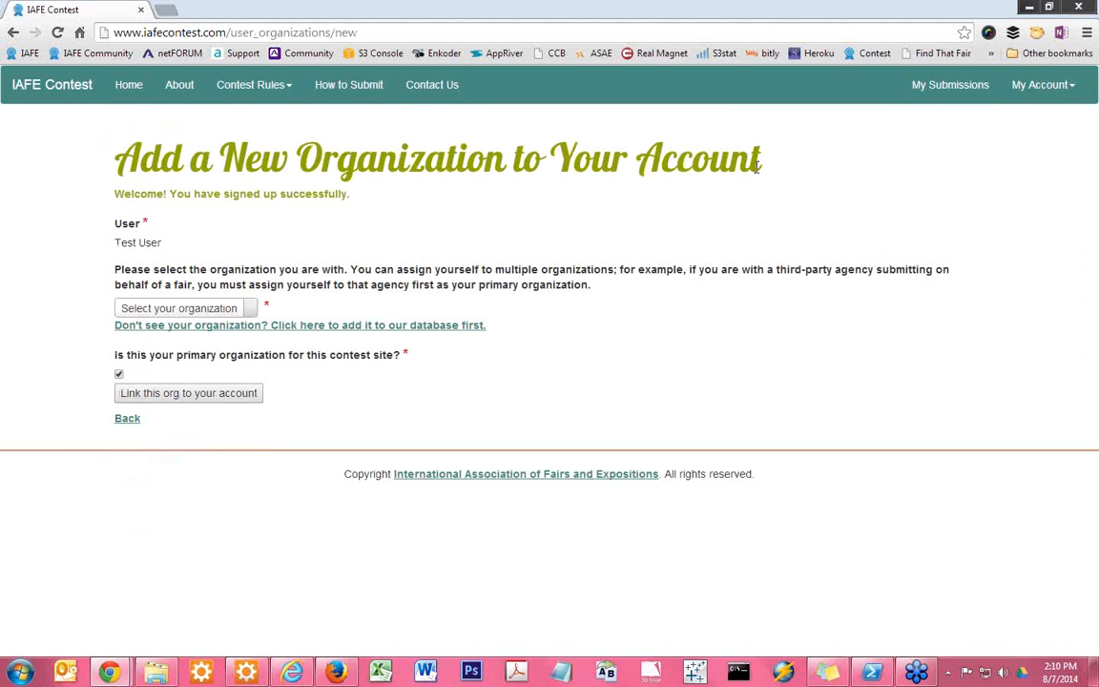
{"action": "left_click", "coordinate": [1055, 93]}
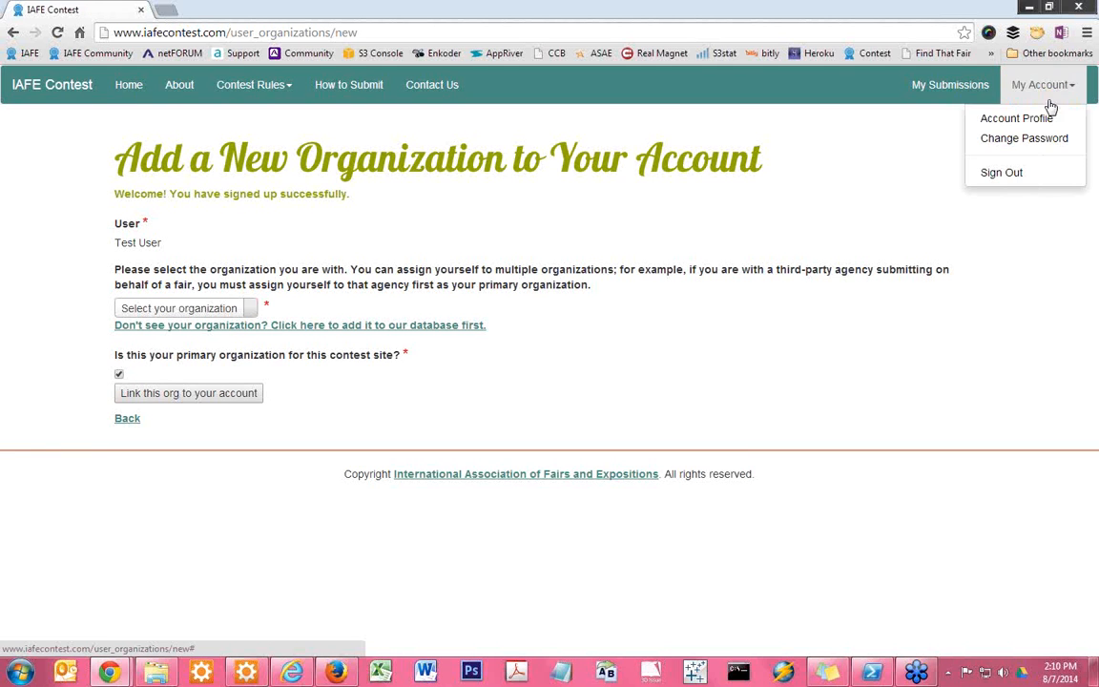
{"action": "left_click", "coordinate": [486, 238]}
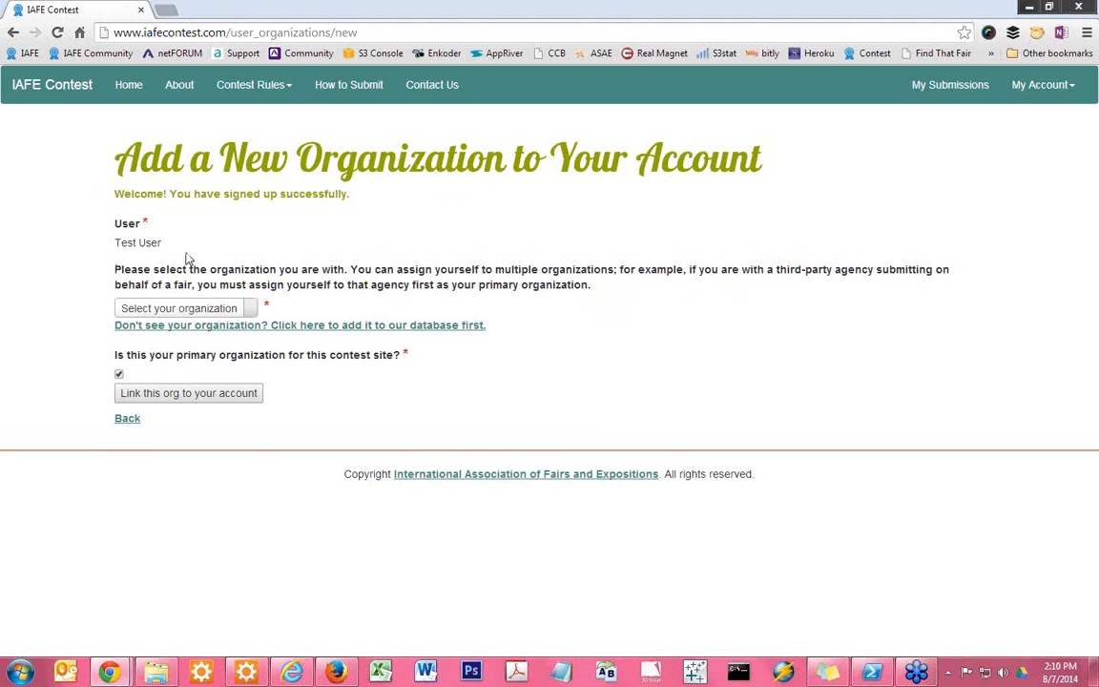
Search the organization list for "cl" and close it without choosing an organization
{"action": "left_click", "coordinate": [153, 310]}
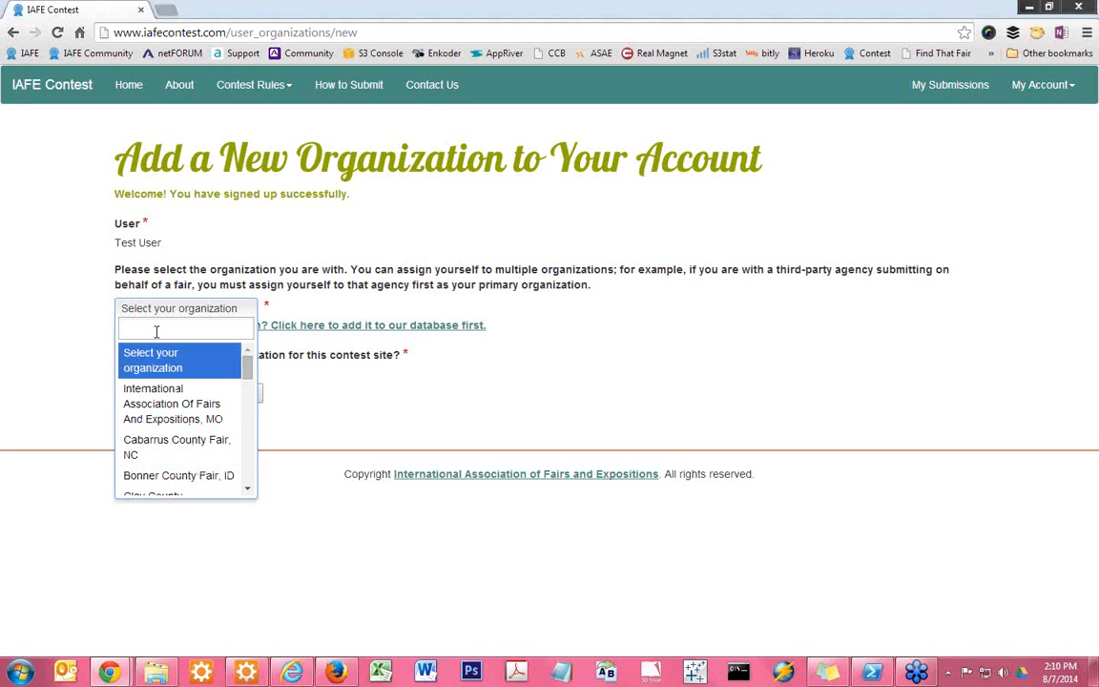
{"action": "type", "text": "cl"}
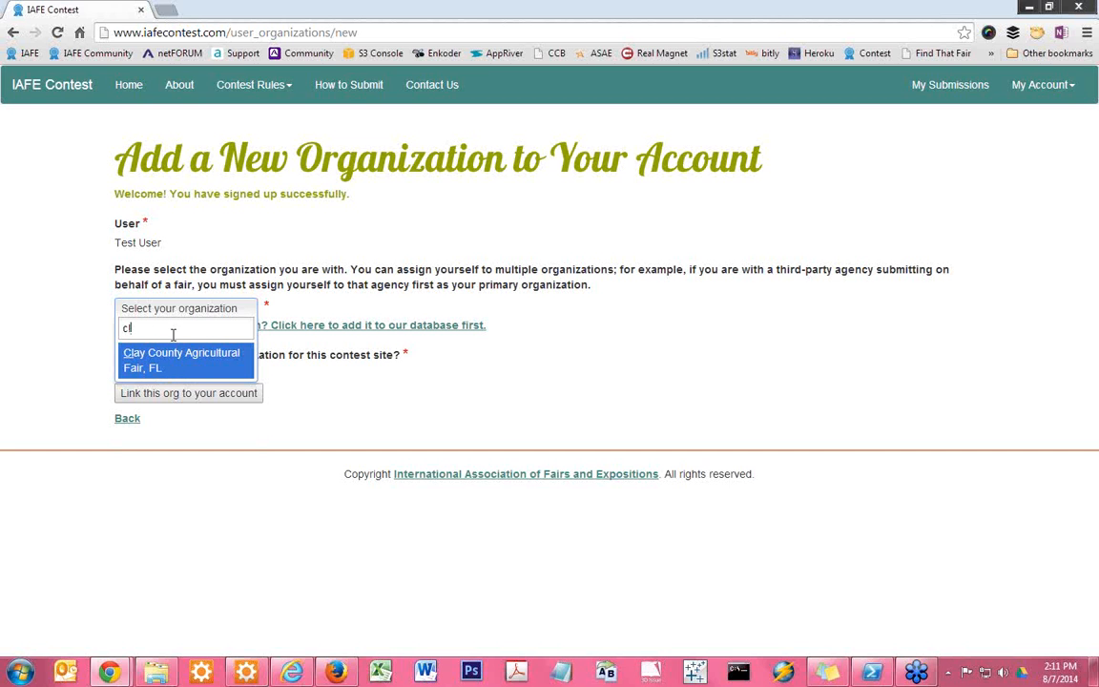
{"action": "left_click", "coordinate": [44, 328]}
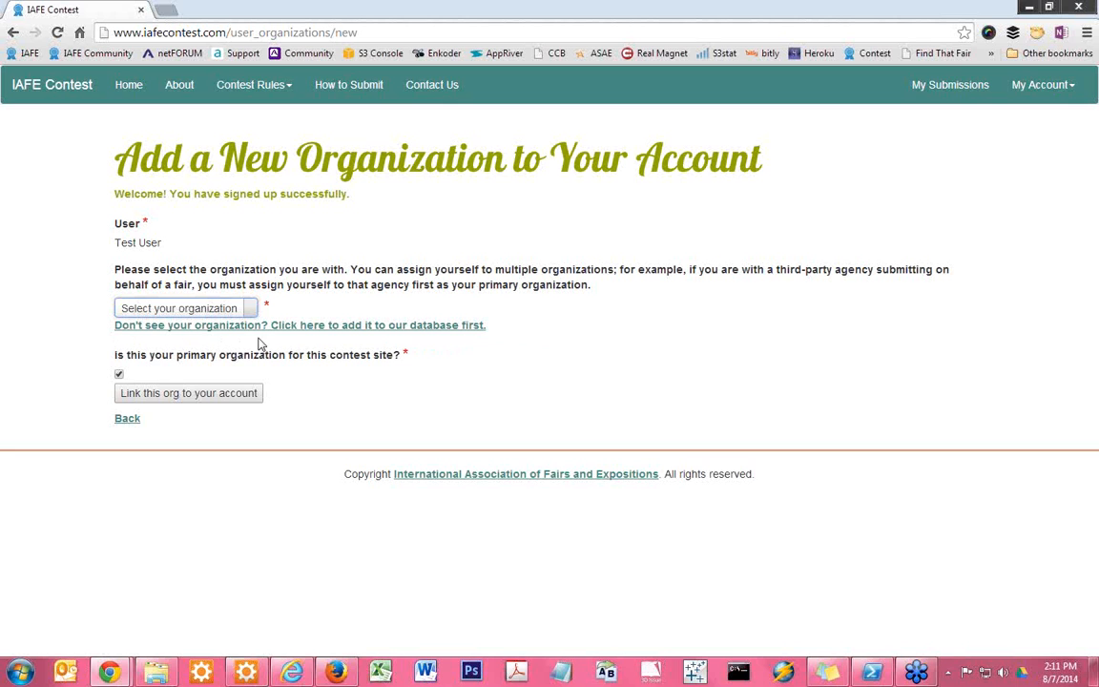
Start a new organization record for the database, naming it Test Fair and entering the primary contact's full name
{"action": "left_click", "coordinate": [437, 329]}
{"action": "left_click", "coordinate": [174, 226]}
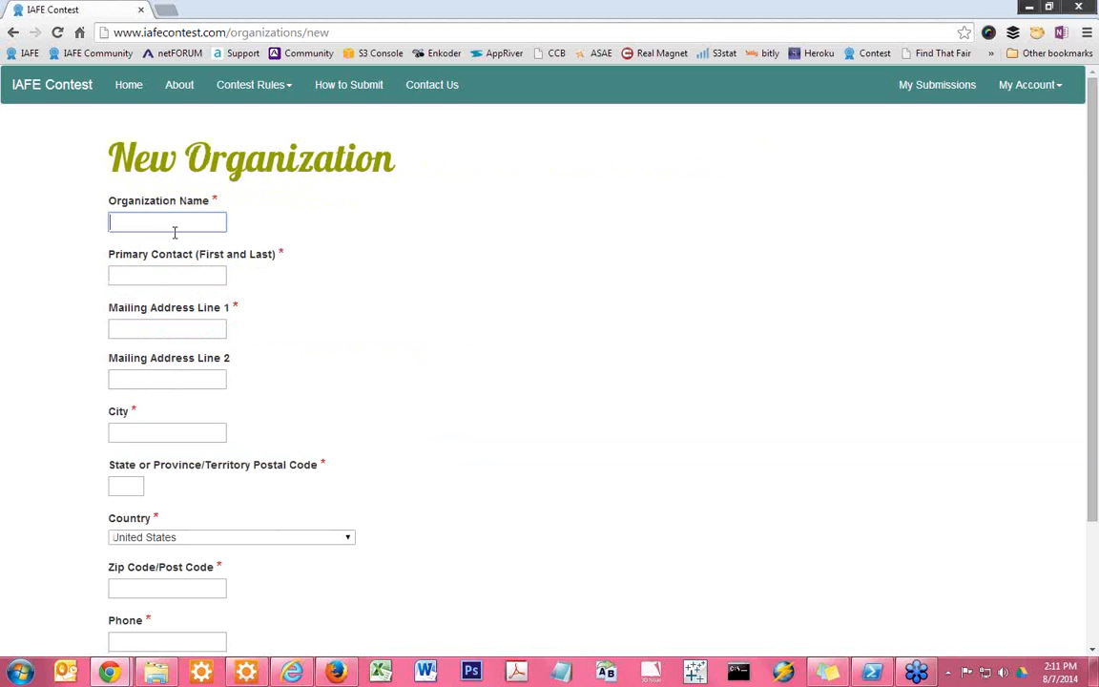
{"action": "type", "text": "Test Fair"}
{"action": "key", "text": "Tab"}
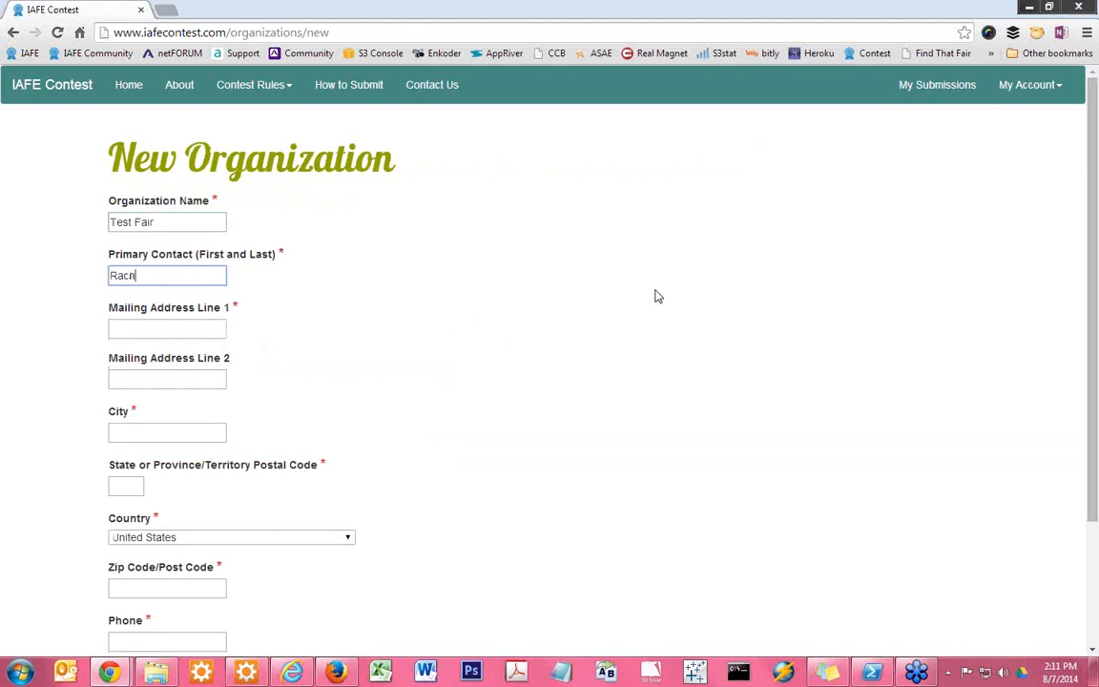
Enter the organization's street address, city and state code, leaving the second address line blank and the country as United States
{"action": "key", "text": "Tab"}
{"action": "type", "text": "123 Main Stre"}
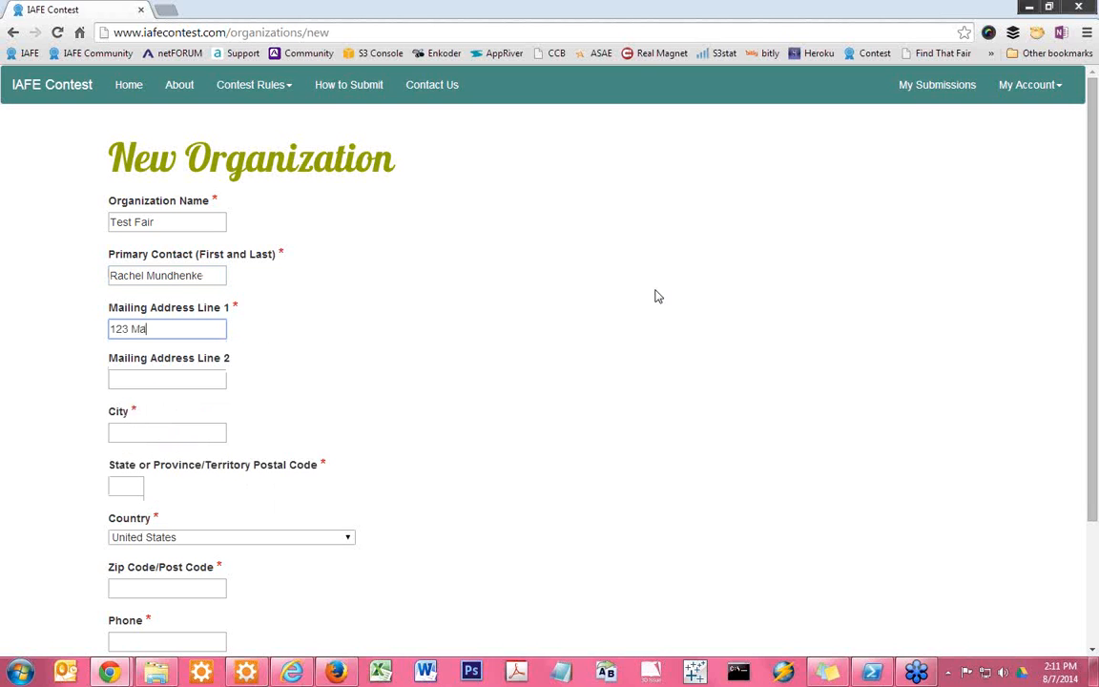
{"action": "key", "text": "Tab"}
{"action": "key", "text": "Tab"}
{"action": "key", "text": "Tab"}
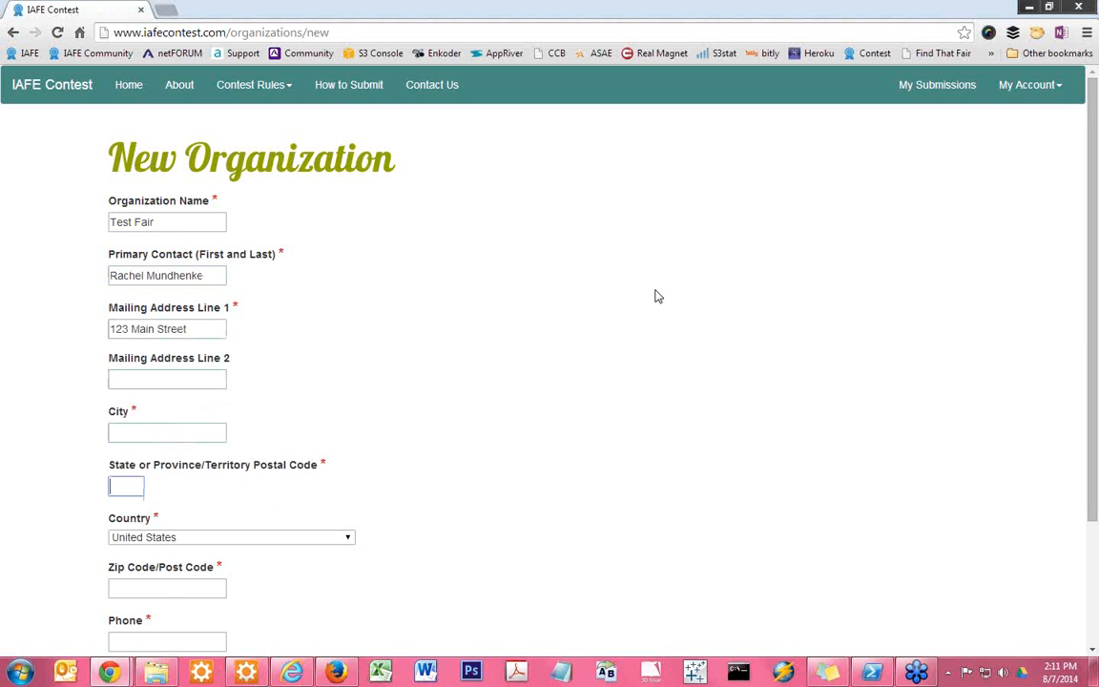
{"action": "scroll", "coordinate": [515, 315], "scroll_direction": "down", "scroll_amount": 1}
{"action": "left_click", "coordinate": [165, 357]}
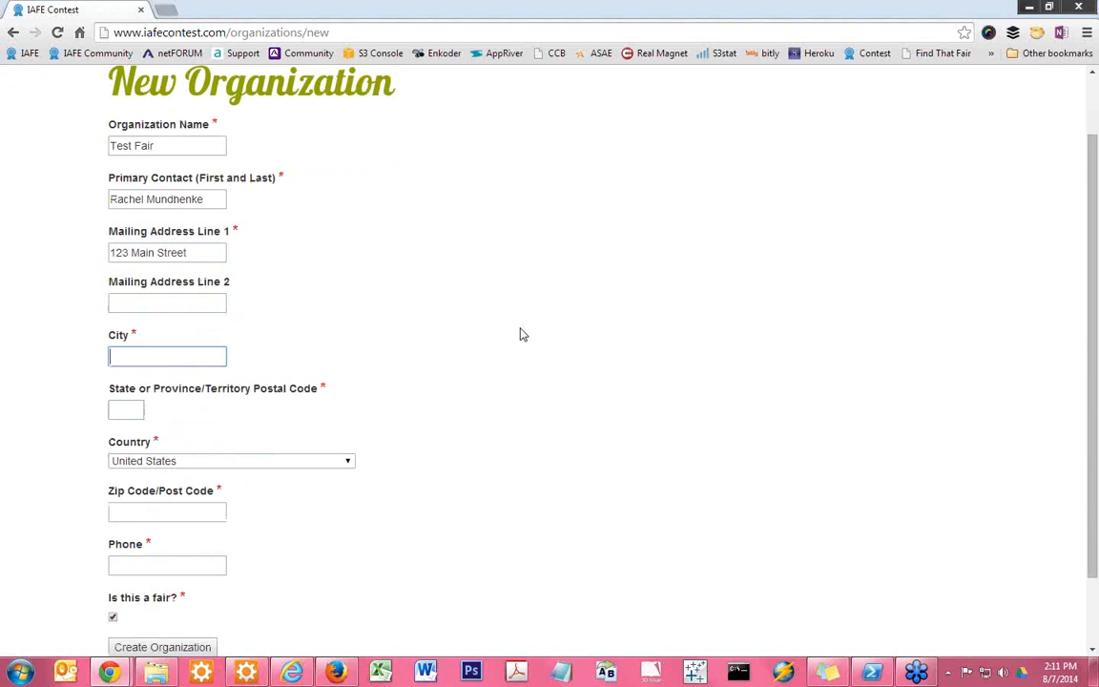
{"action": "type", "text": "Springfield"}
{"action": "key", "text": "Tab"}
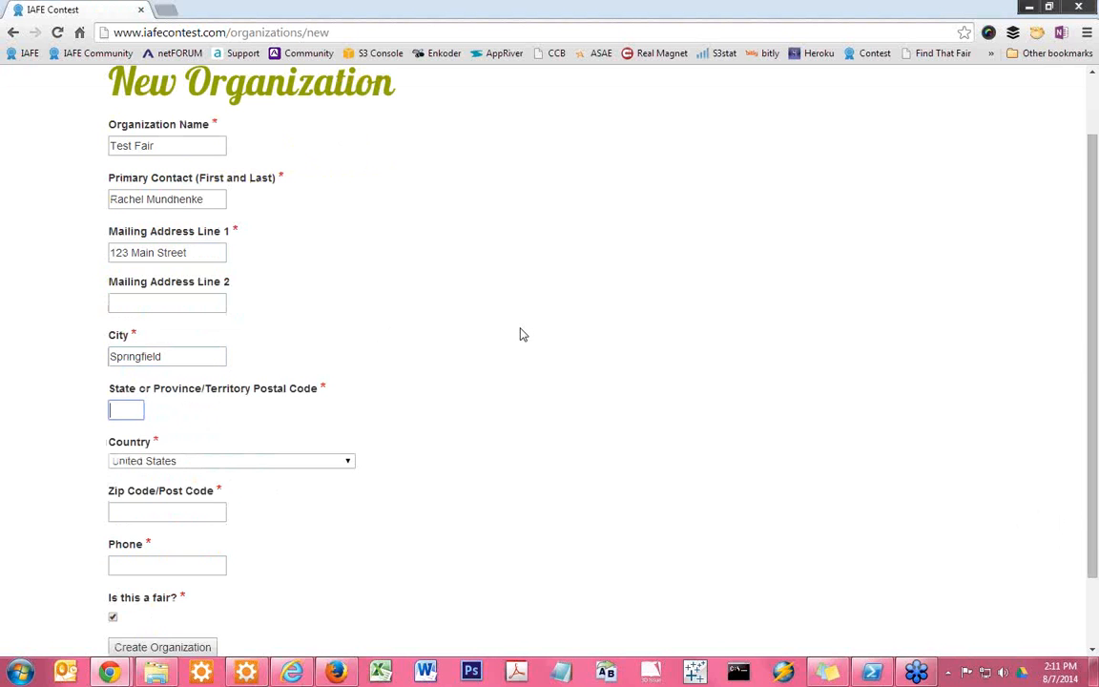
{"action": "type", "text": "MO"}
{"action": "key", "text": "Tab"}
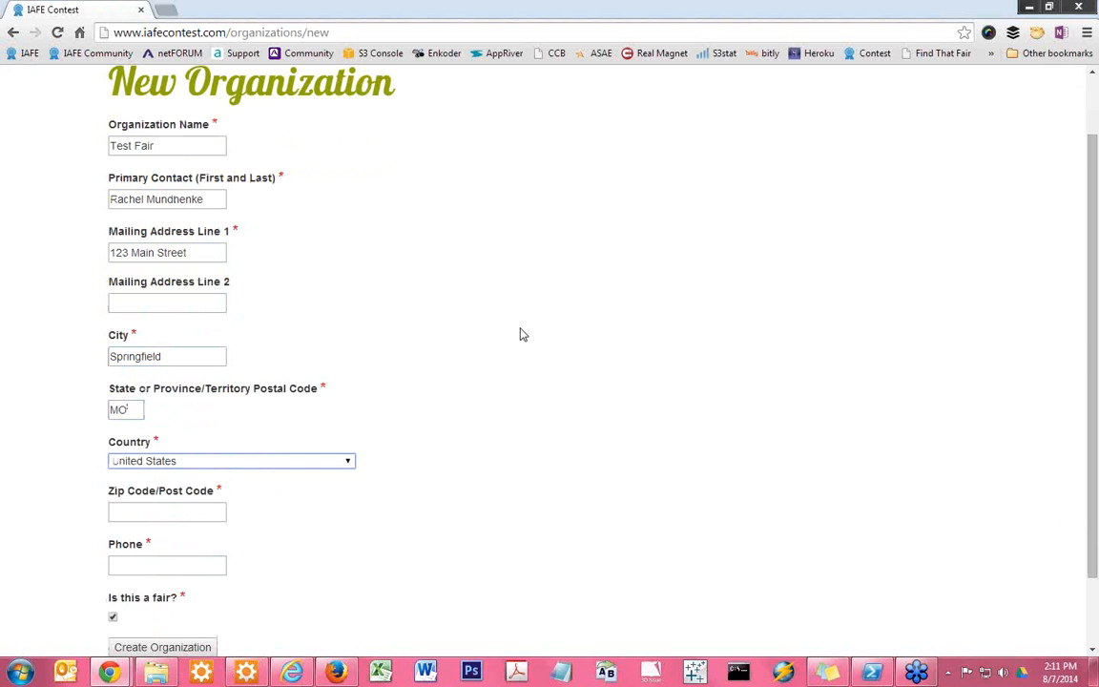
Enter the organization's zip code and phone number
{"action": "scroll", "coordinate": [520, 334], "scroll_direction": "down", "scroll_amount": 1}
{"action": "left_click", "coordinate": [196, 436]}
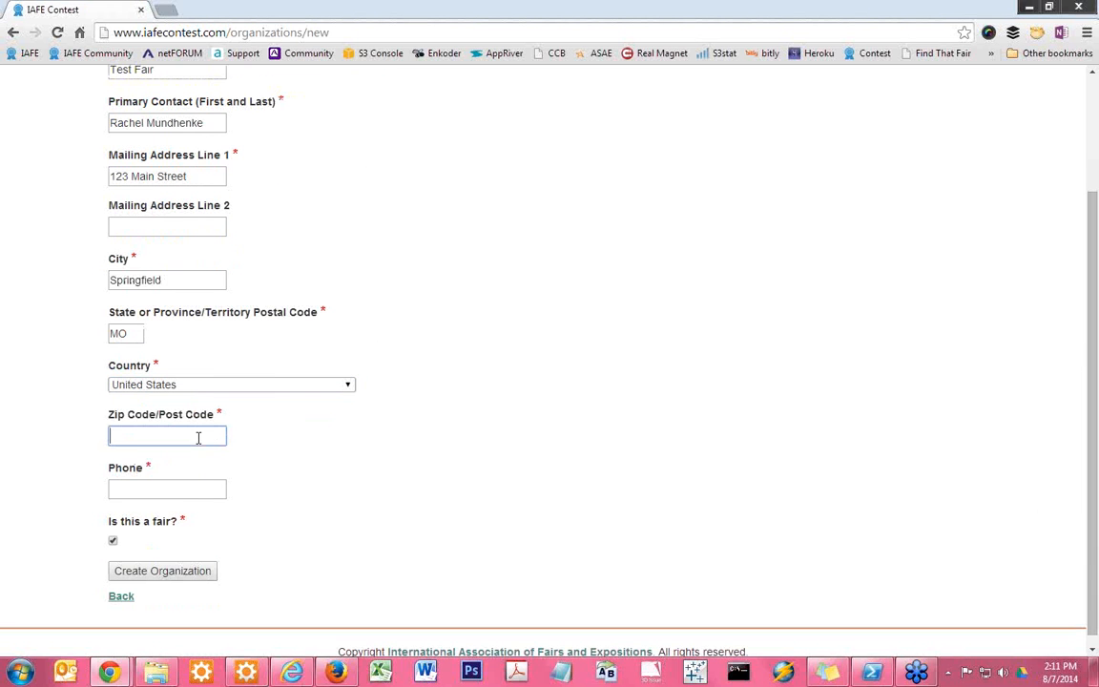
{"action": "type", "text": "65802"}
{"action": "left_click", "coordinate": [385, 444]}
{"action": "left_click", "coordinate": [147, 489]}
{"action": "type", "text": "123"}
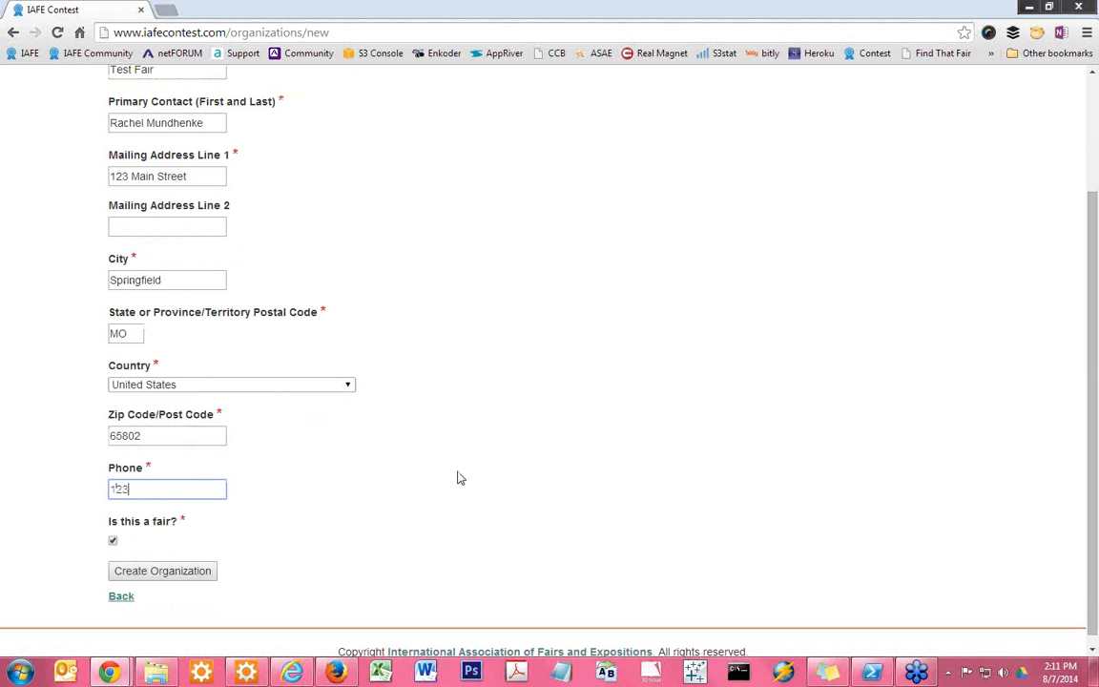
{"action": "type", "text": "-456-7890"}
Review the completed organization form, keep it marked as a fair, and create the organization
{"action": "scroll", "coordinate": [401, 520], "scroll_direction": "up", "scroll_amount": 2}
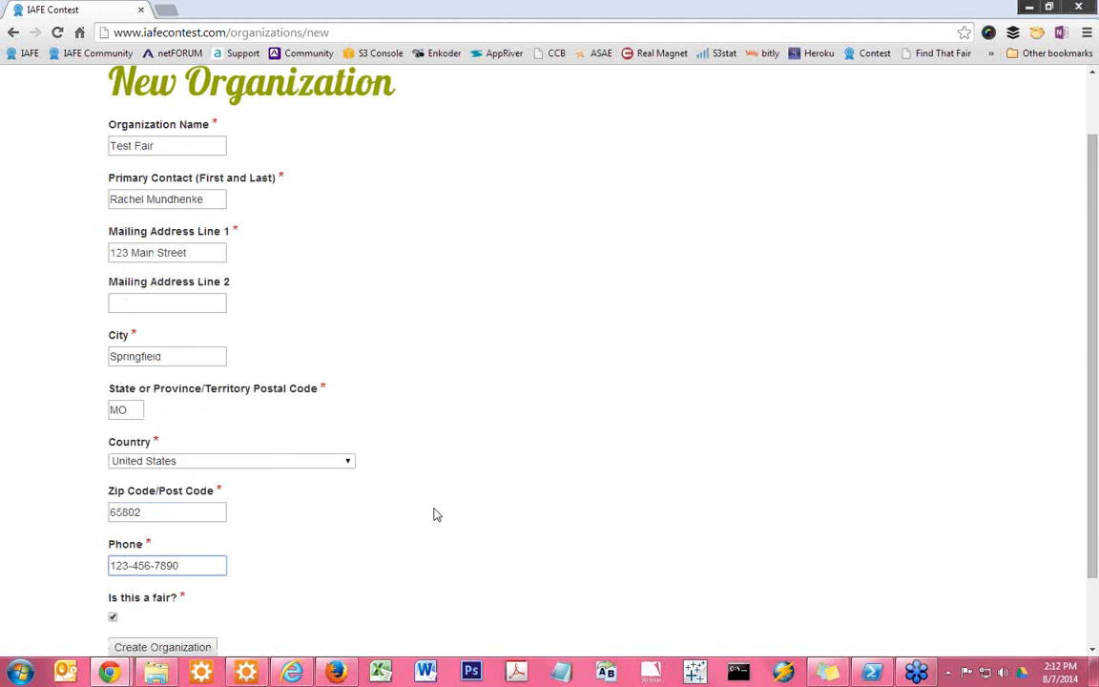
{"action": "scroll", "coordinate": [324, 406], "scroll_direction": "down", "scroll_amount": 2}
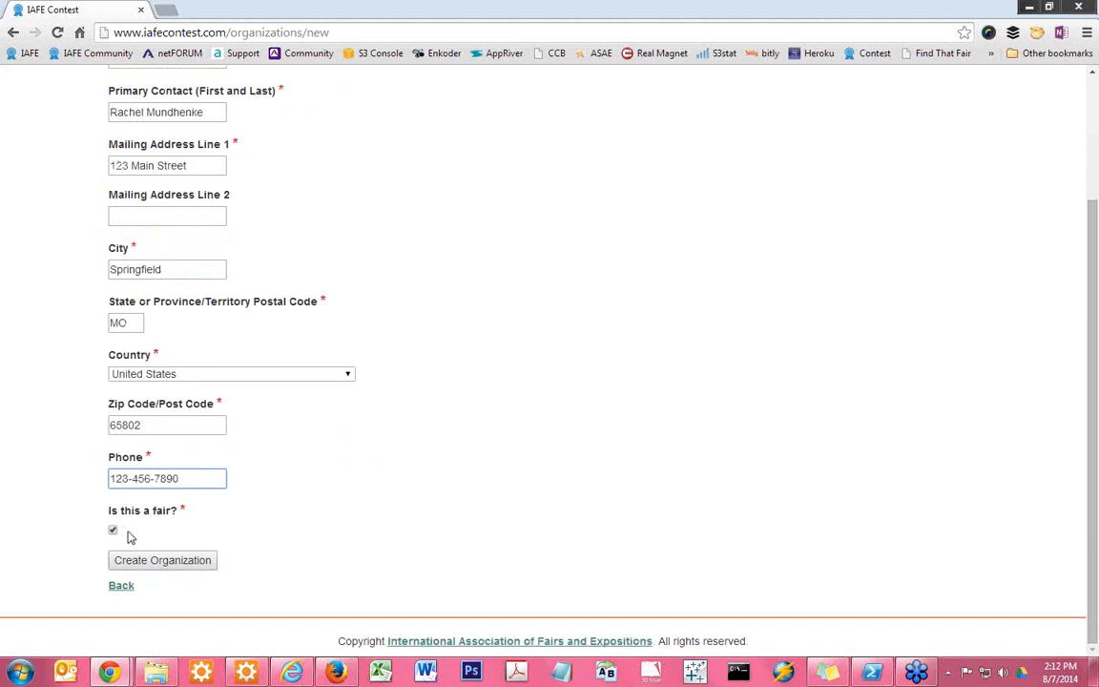
{"action": "scroll", "coordinate": [410, 497], "scroll_direction": "up", "scroll_amount": 1}
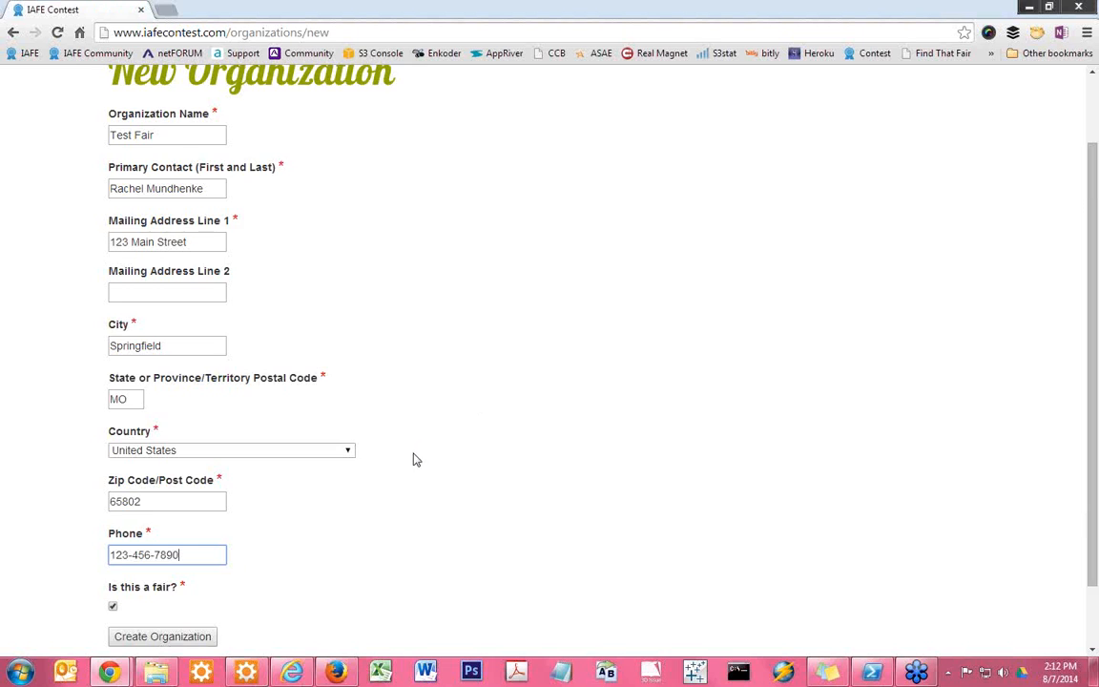
{"action": "scroll", "coordinate": [372, 411], "scroll_direction": "down", "scroll_amount": 1}
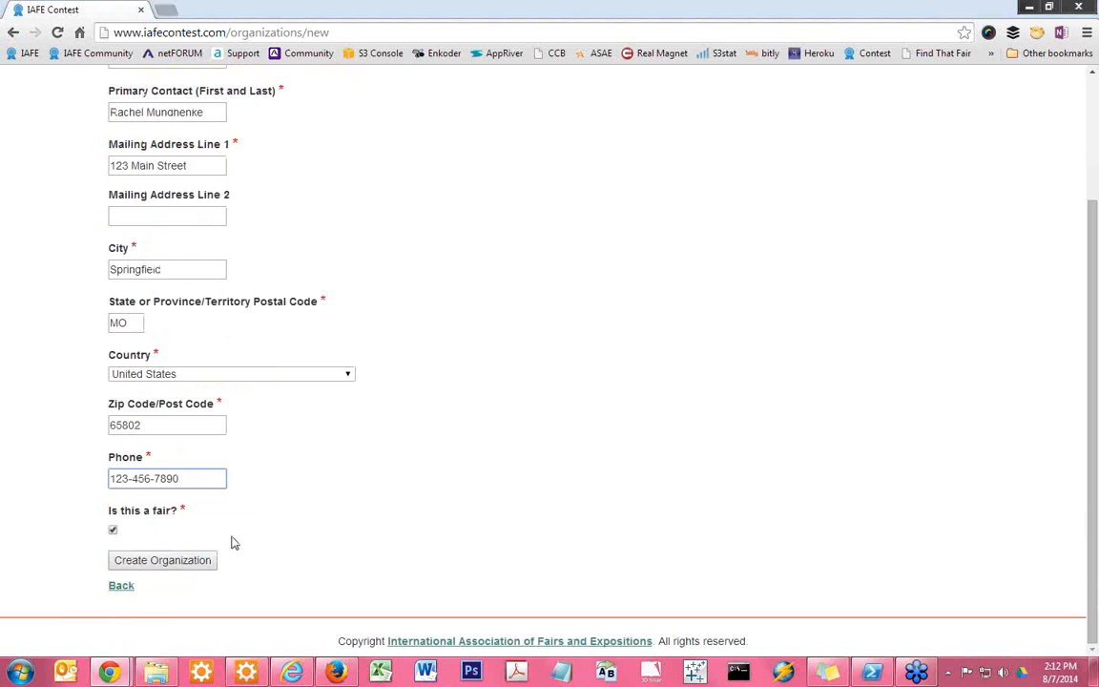
{"action": "left_click", "coordinate": [165, 562]}
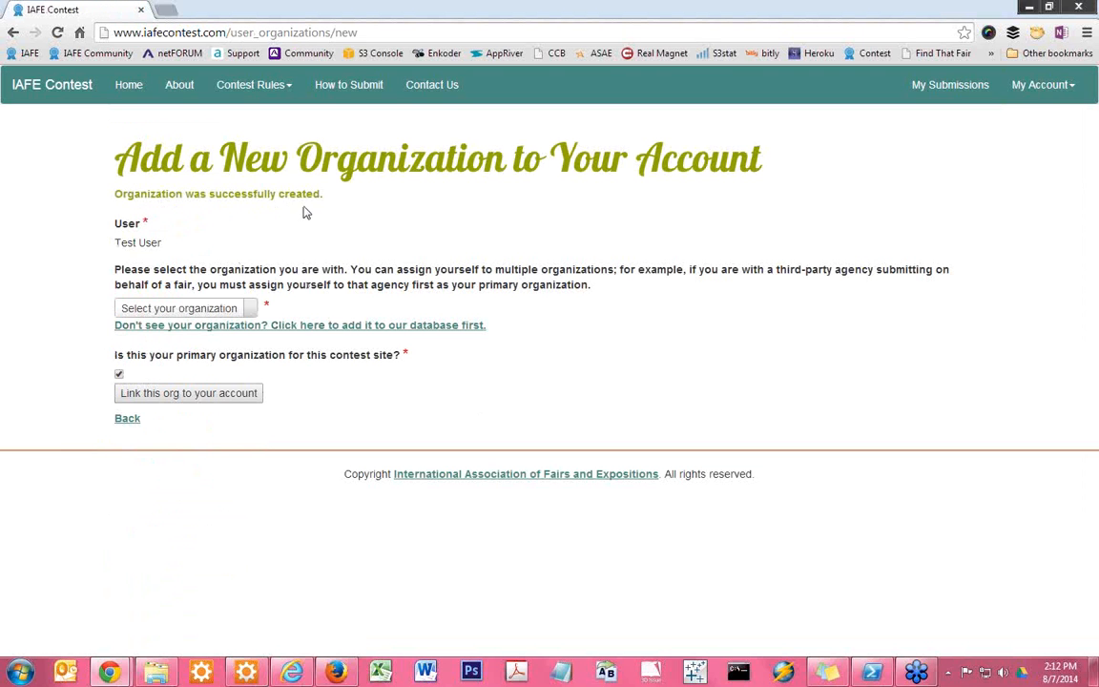
Find Test Fair, MO in the organization list and link it to the account as the primary organization
{"action": "left_click", "coordinate": [196, 310]}
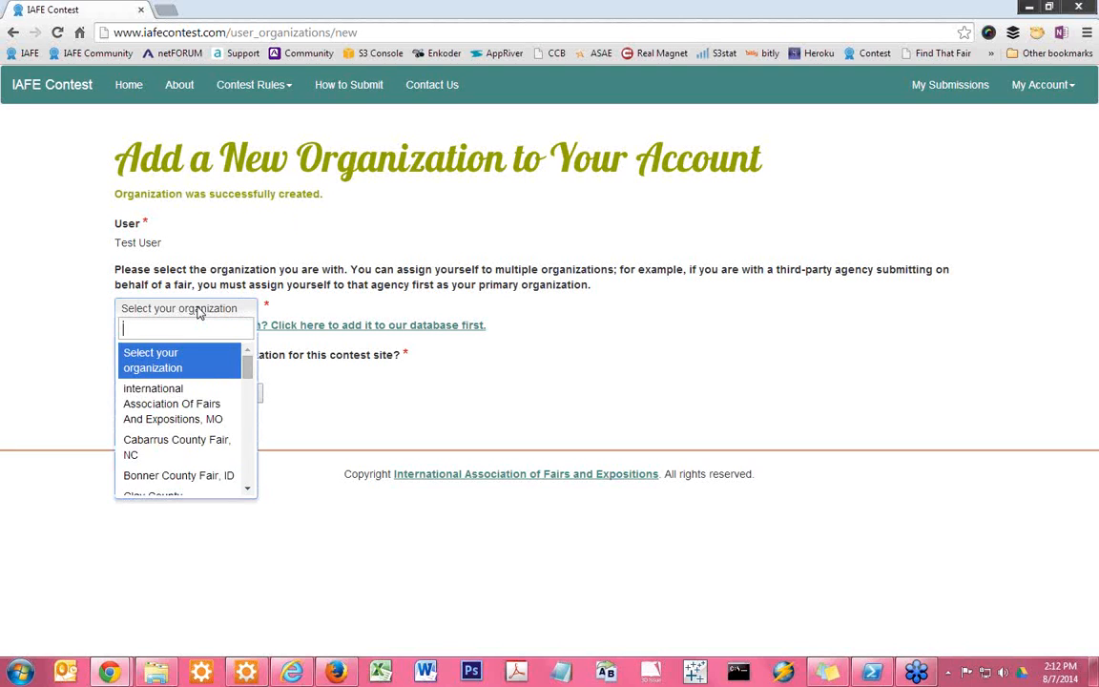
{"action": "type", "text": "test"}
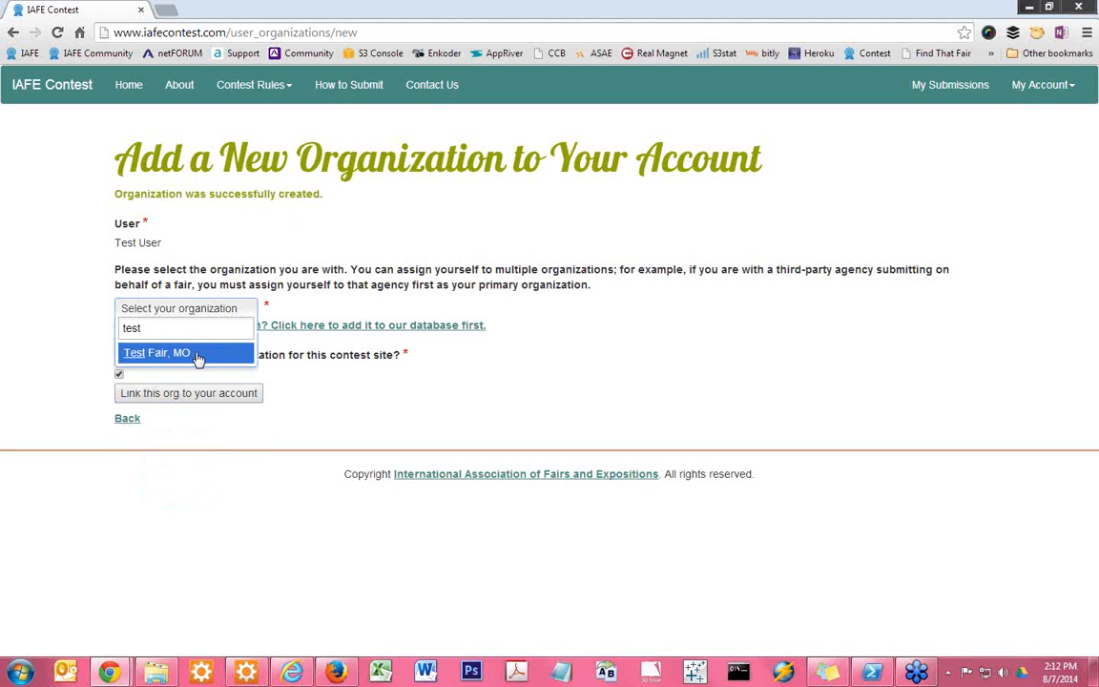
{"action": "left_click", "coordinate": [195, 352]}
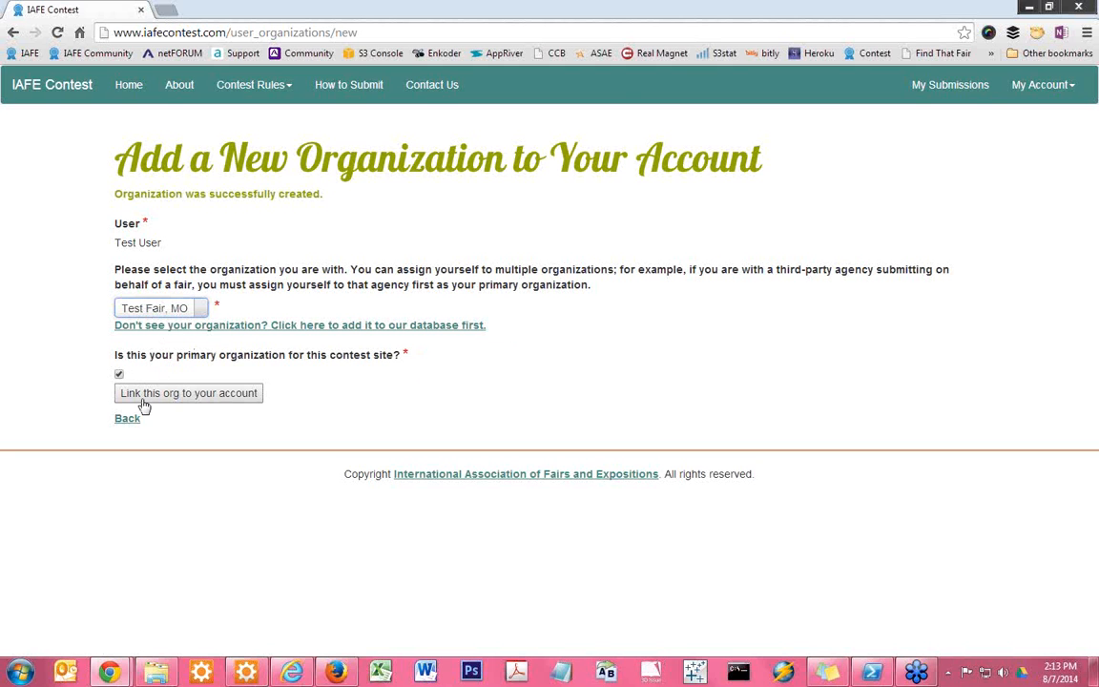
{"action": "left_click", "coordinate": [226, 398]}
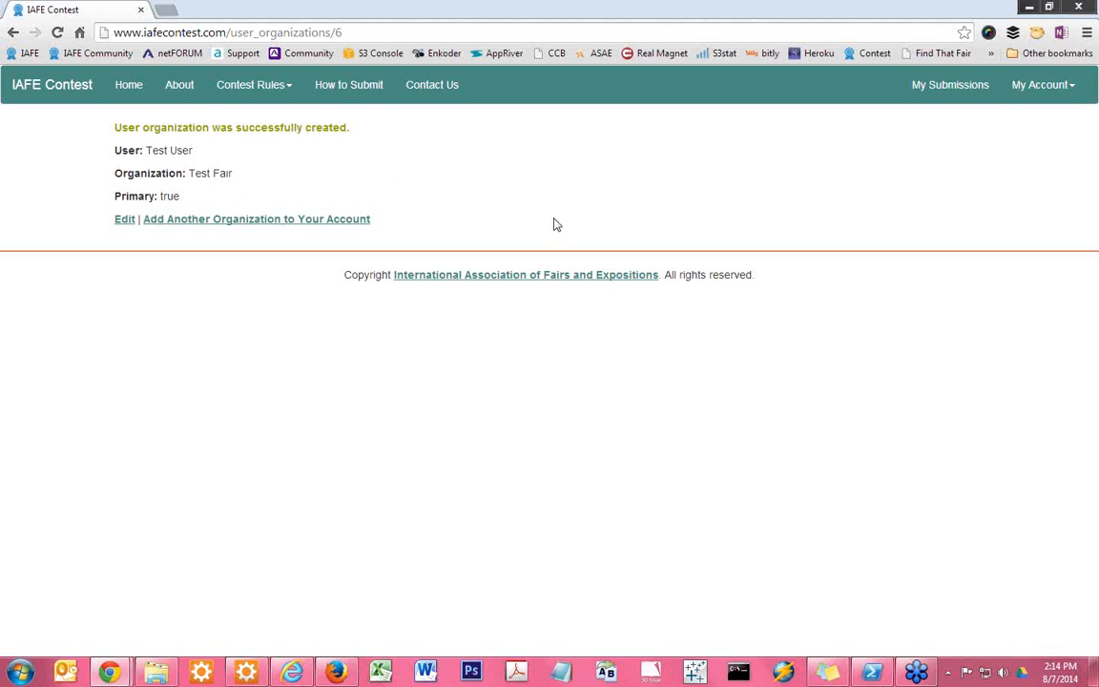
Open the account profile to review the user and organization details, and view the form for changing the password
{"action": "left_click", "coordinate": [1045, 89]}
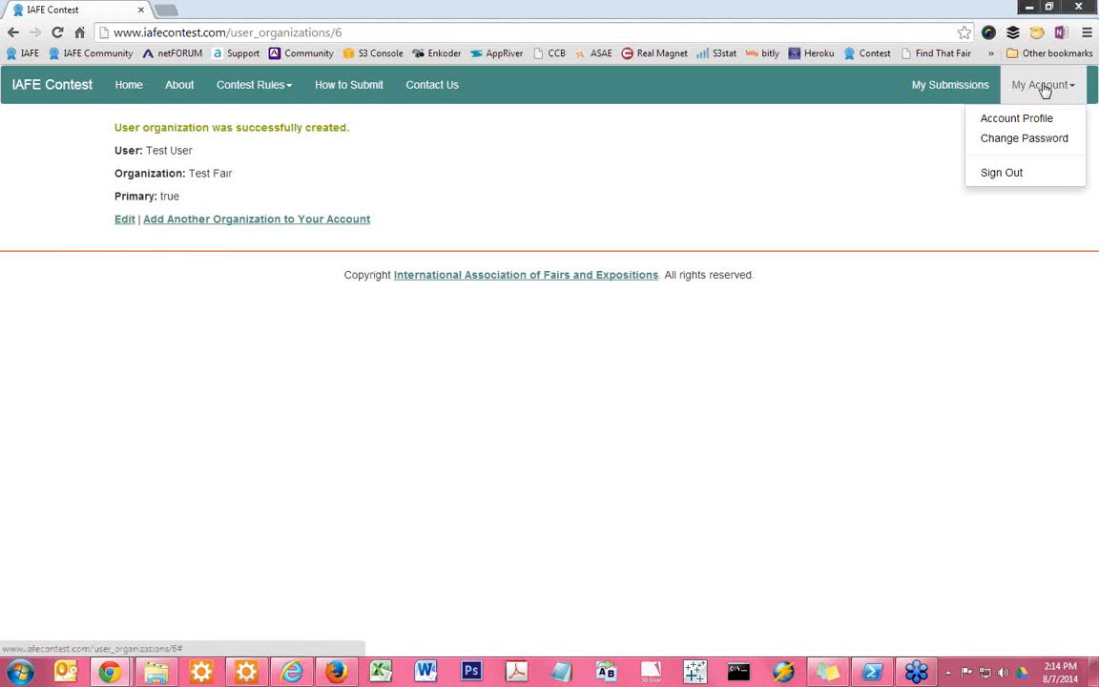
{"action": "left_click", "coordinate": [1017, 119]}
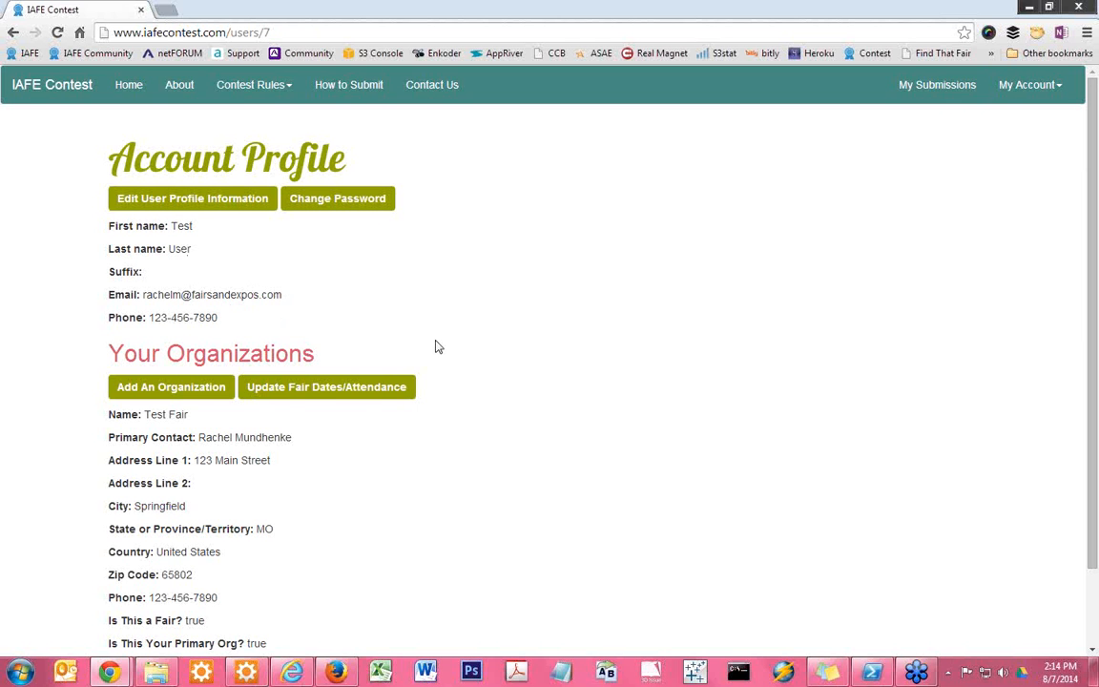
{"action": "scroll", "coordinate": [435, 347], "scroll_direction": "down", "scroll_amount": 2}
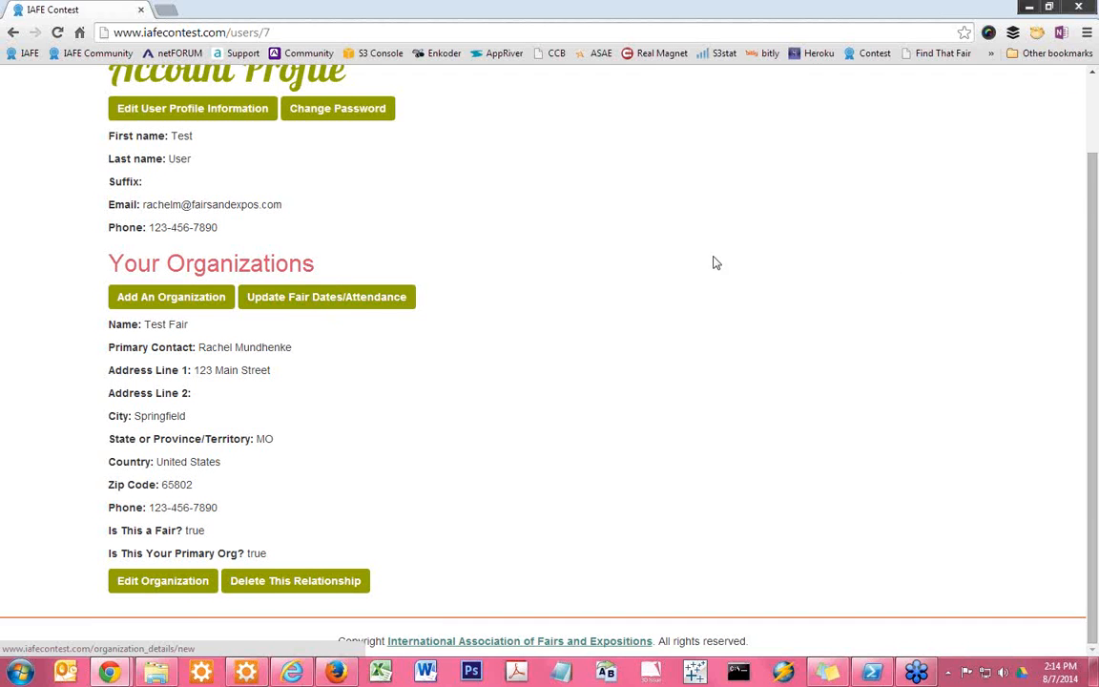
{"action": "scroll", "coordinate": [370, 431], "scroll_direction": "up", "scroll_amount": 1}
{"action": "scroll", "coordinate": [325, 335], "scroll_direction": "down", "scroll_amount": 1}
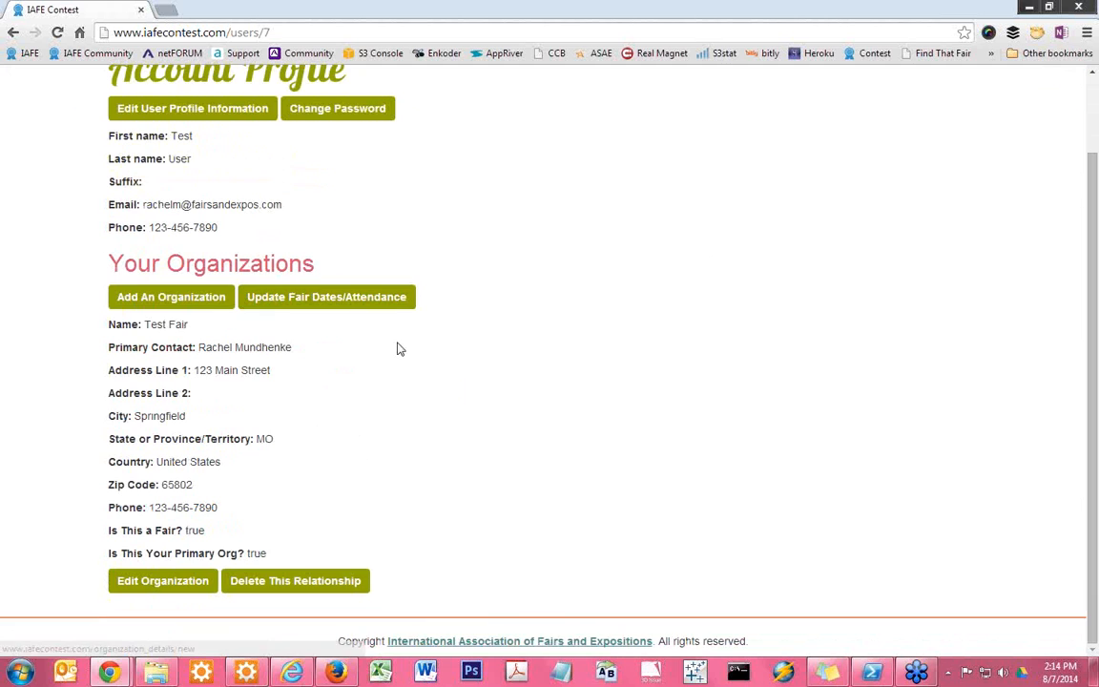
{"action": "scroll", "coordinate": [558, 374], "scroll_direction": "up", "scroll_amount": 1}
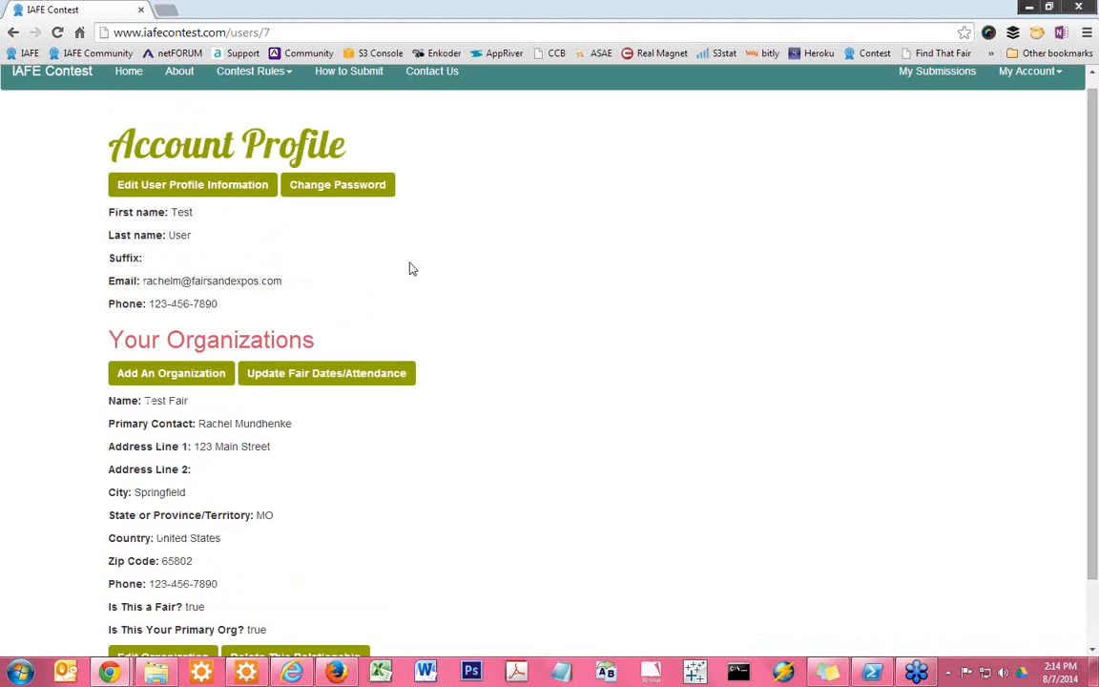
{"action": "left_click", "coordinate": [329, 190]}
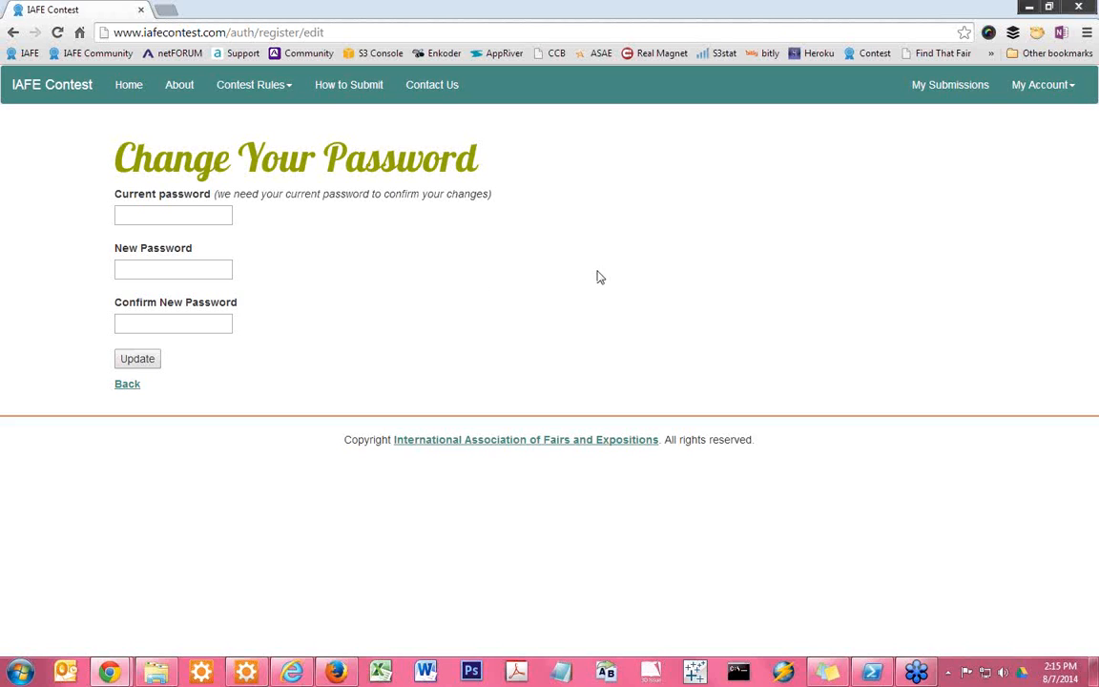
From My Submissions, start a new fair dates and attendance entry and choose Test Fair, MO as the organization
{"action": "left_click", "coordinate": [935, 91]}
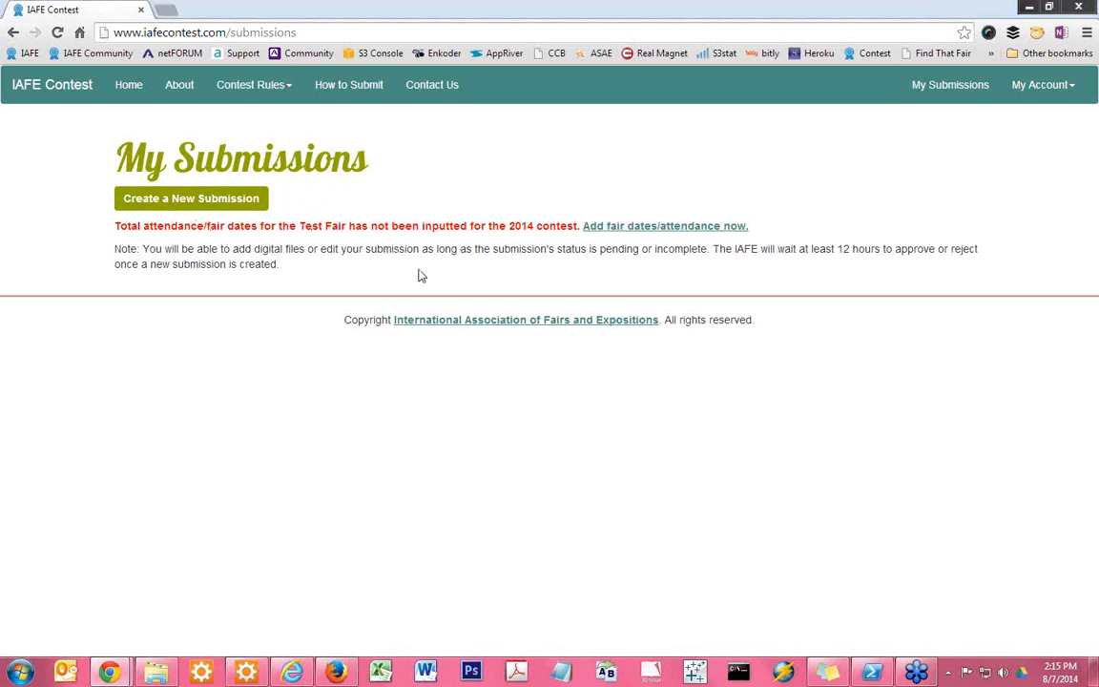
{"action": "left_click", "coordinate": [638, 233]}
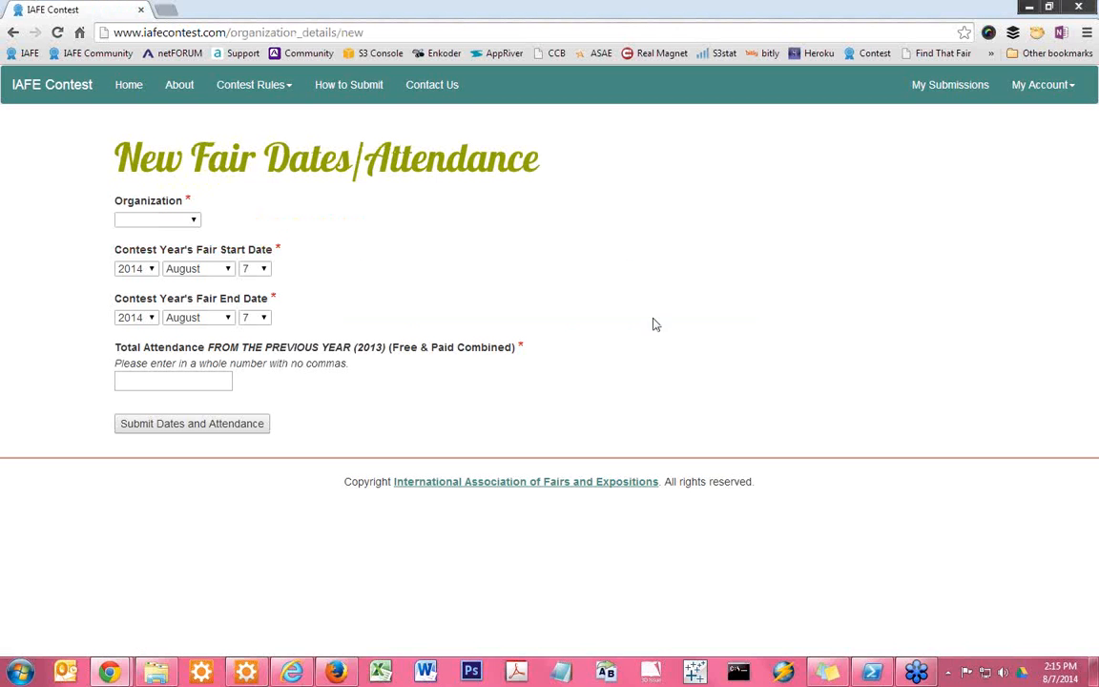
{"action": "left_click", "coordinate": [186, 220]}
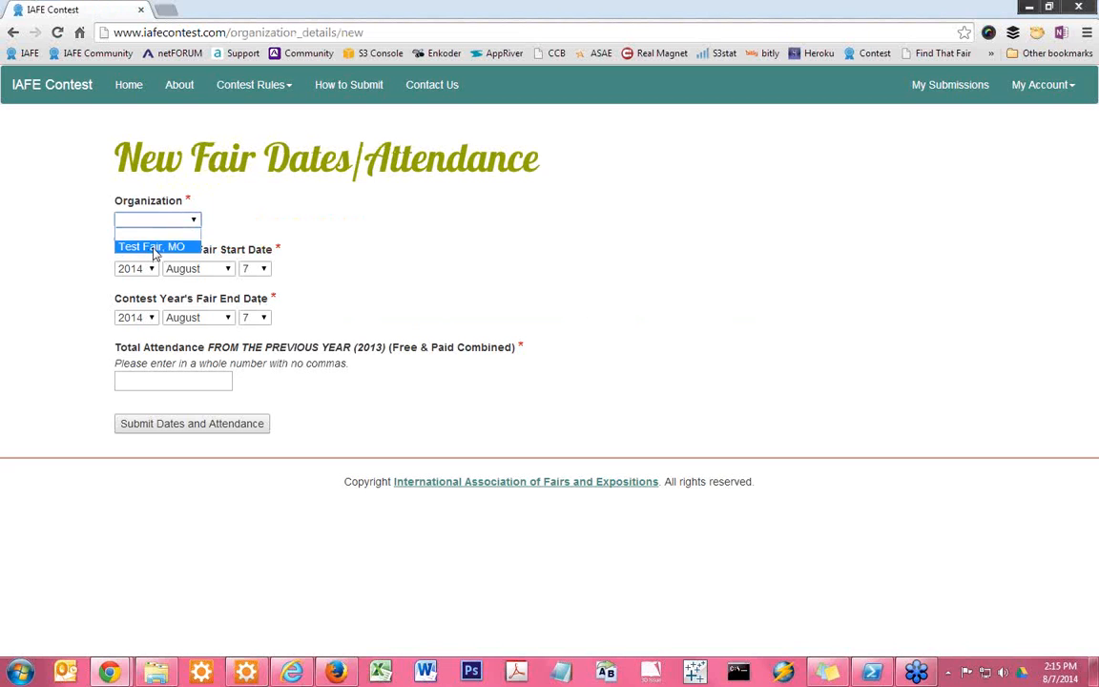
{"action": "left_click", "coordinate": [154, 247]}
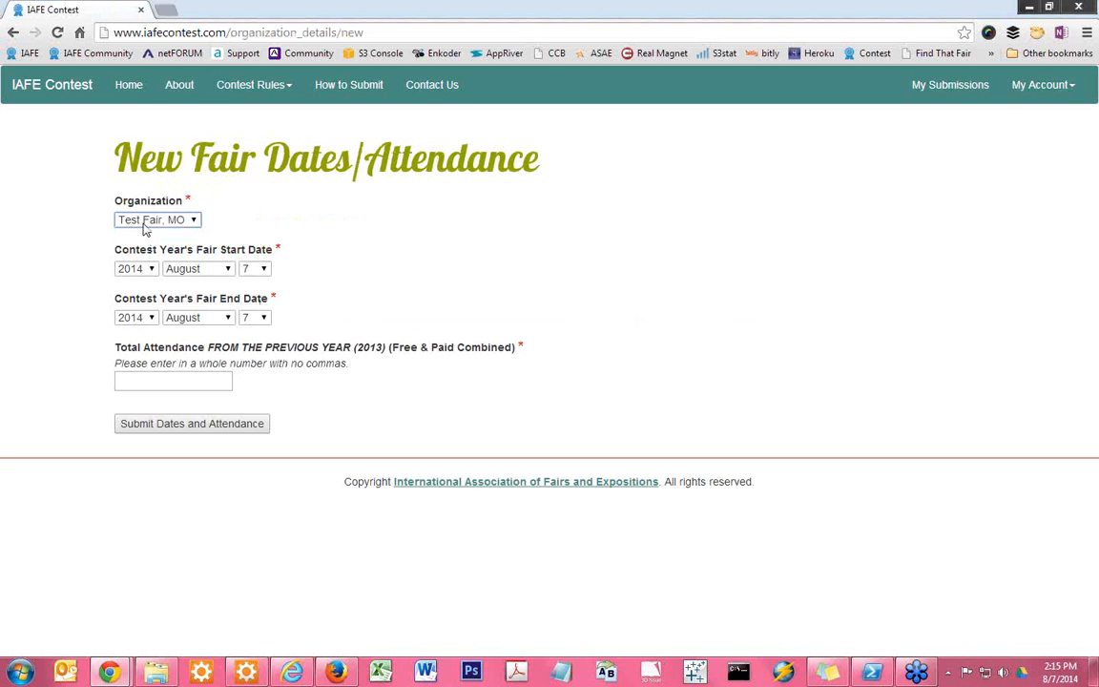
Set the fair's end date to August 12, 2014, enter 250000 as the previous year's total attendance, and submit the entry
{"action": "left_click", "coordinate": [251, 318]}
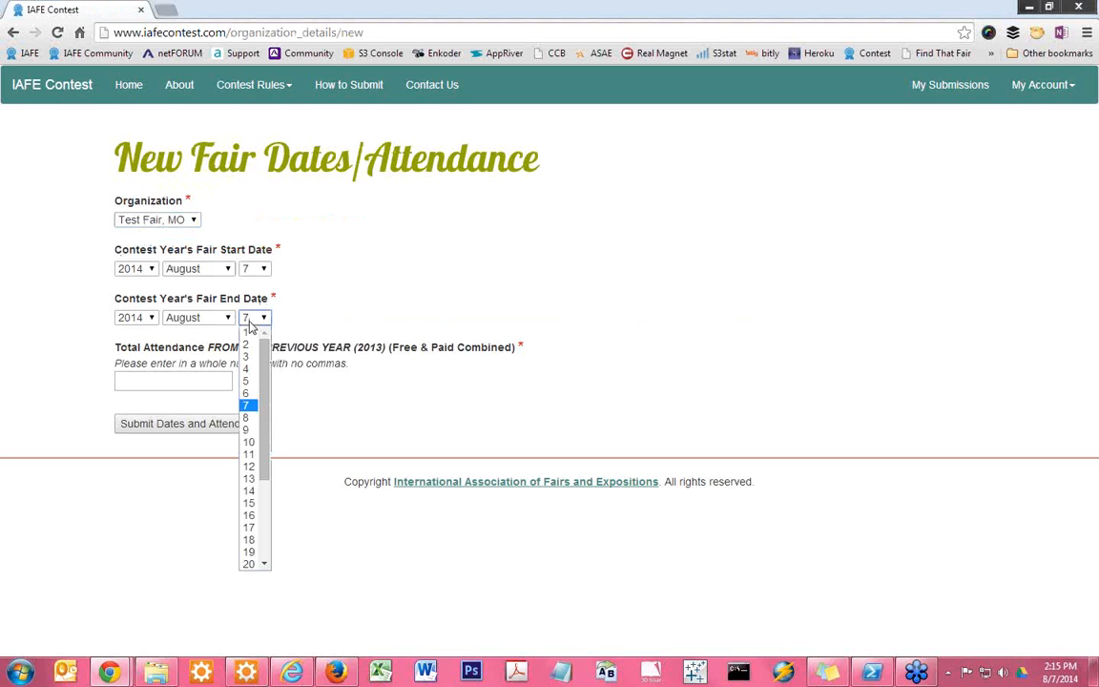
{"action": "left_click", "coordinate": [249, 467]}
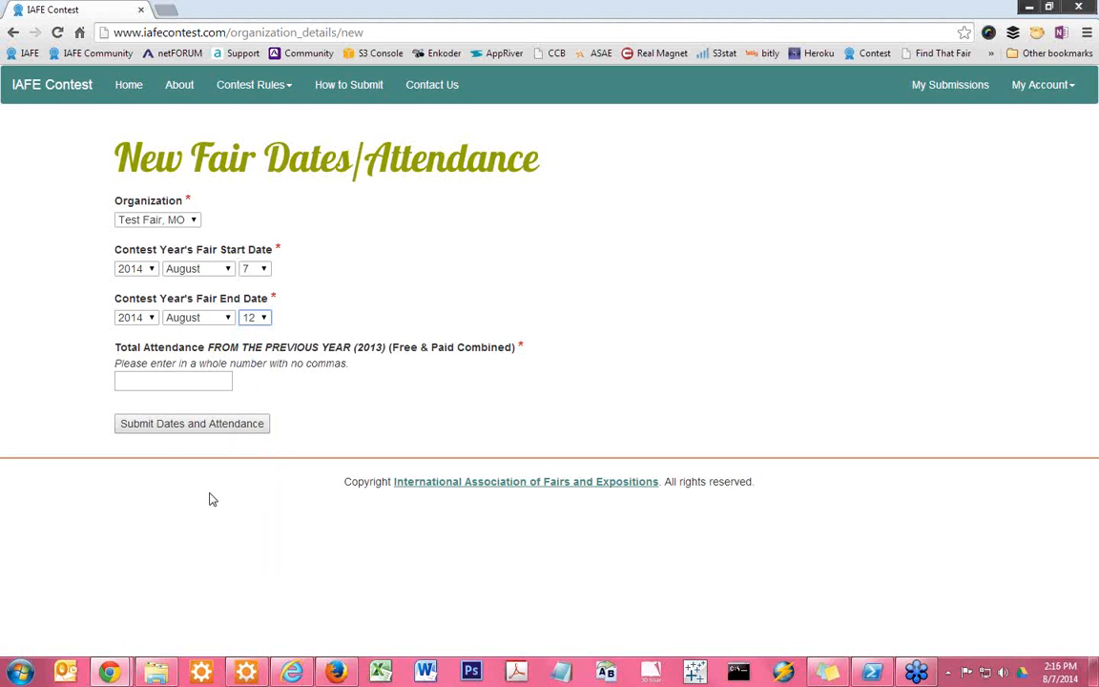
{"action": "left_click", "coordinate": [149, 381]}
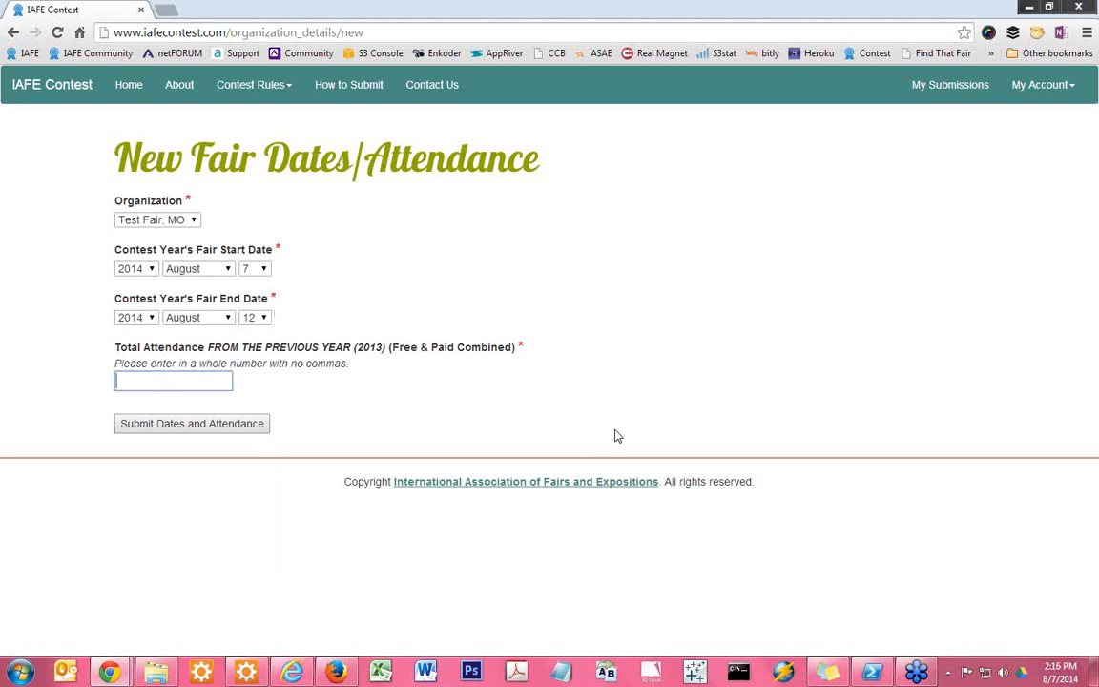
{"action": "type", "text": "250000"}
{"action": "left_click", "coordinate": [191, 425]}
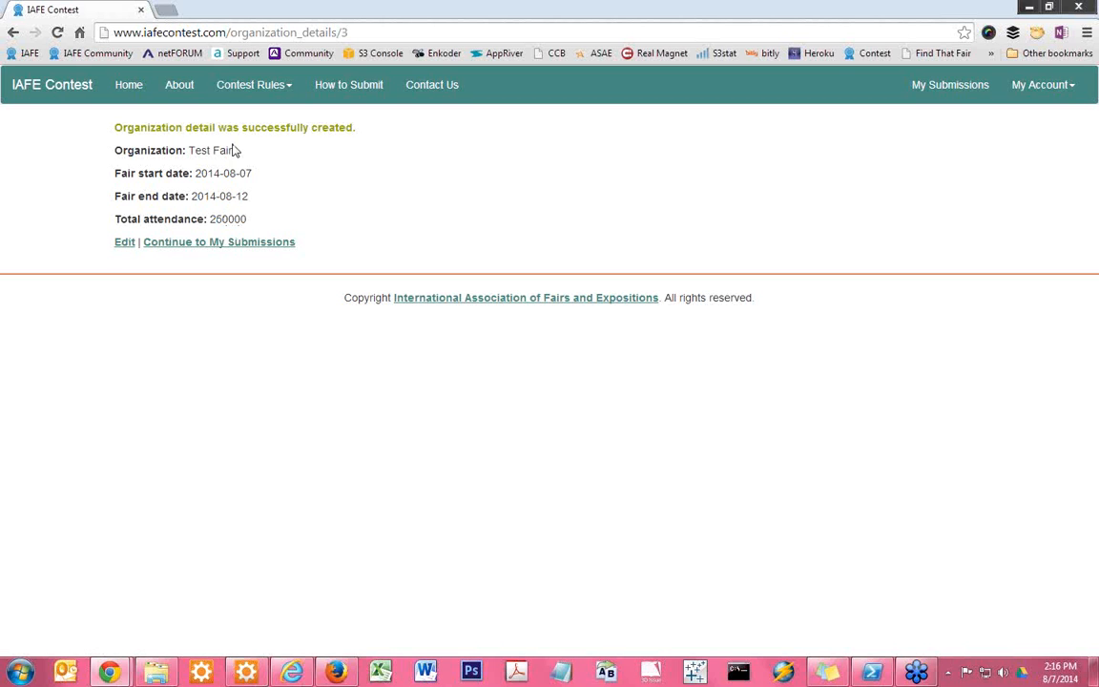
Create a new submission for Test Fair, MO in the category Innovation in Sponsorship Awards 1: Best Single Sponsorship Activation At A Fair
{"action": "left_click", "coordinate": [228, 245]}
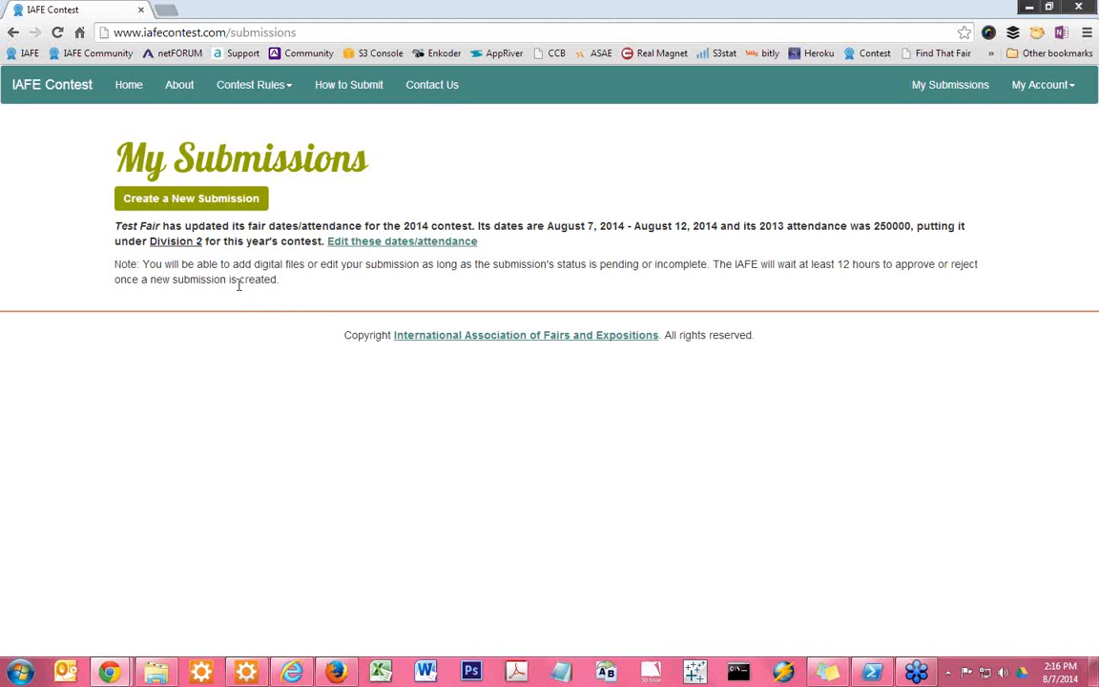
{"action": "left_click", "coordinate": [188, 208]}
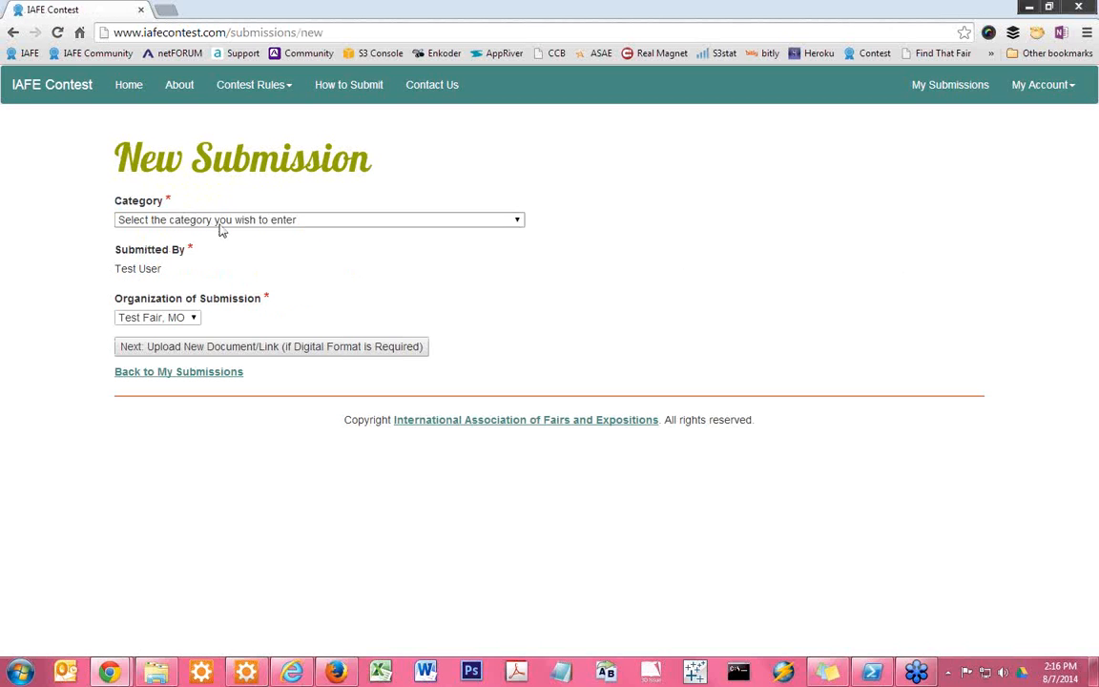
{"action": "left_click", "coordinate": [232, 222]}
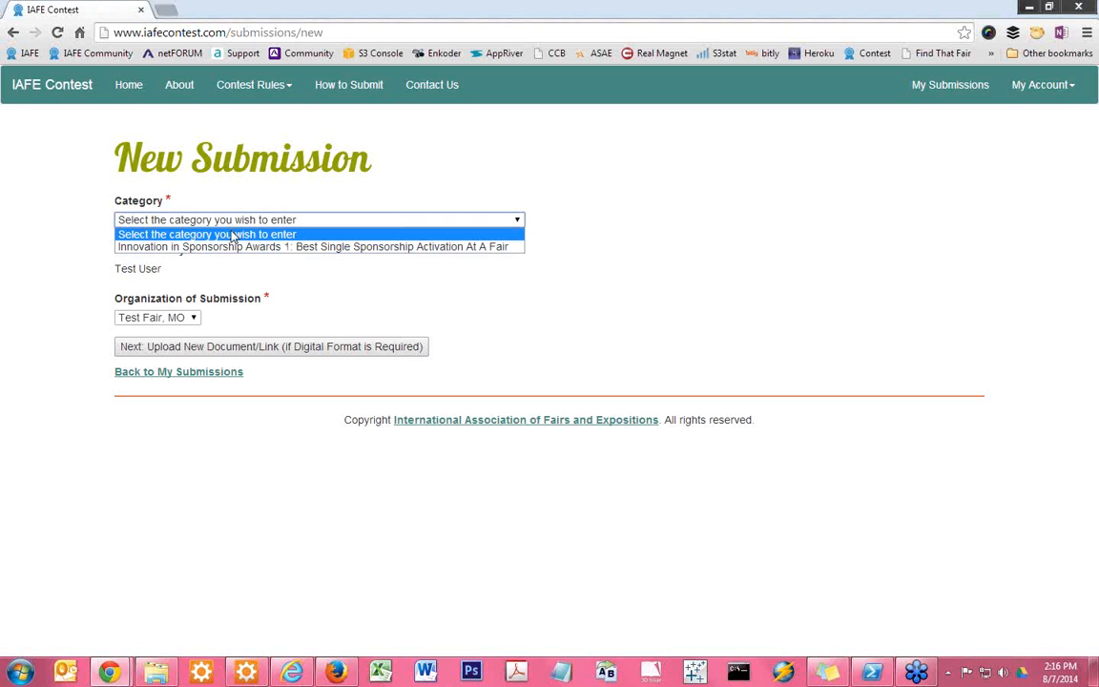
{"action": "left_click", "coordinate": [232, 247]}
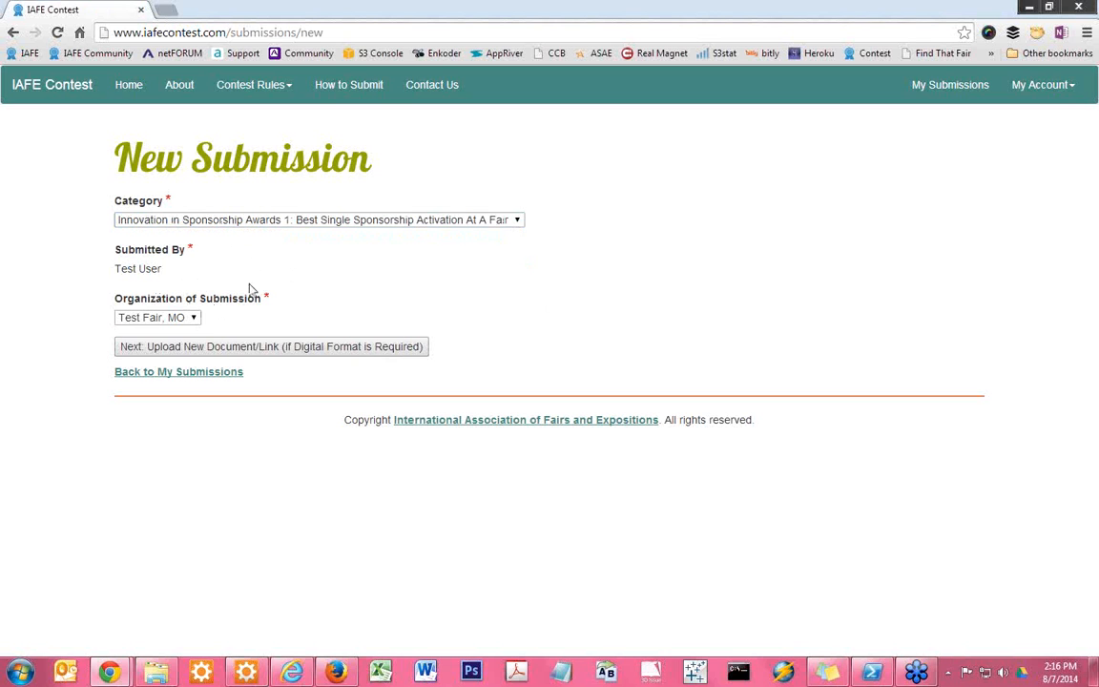
{"action": "left_click", "coordinate": [151, 317]}
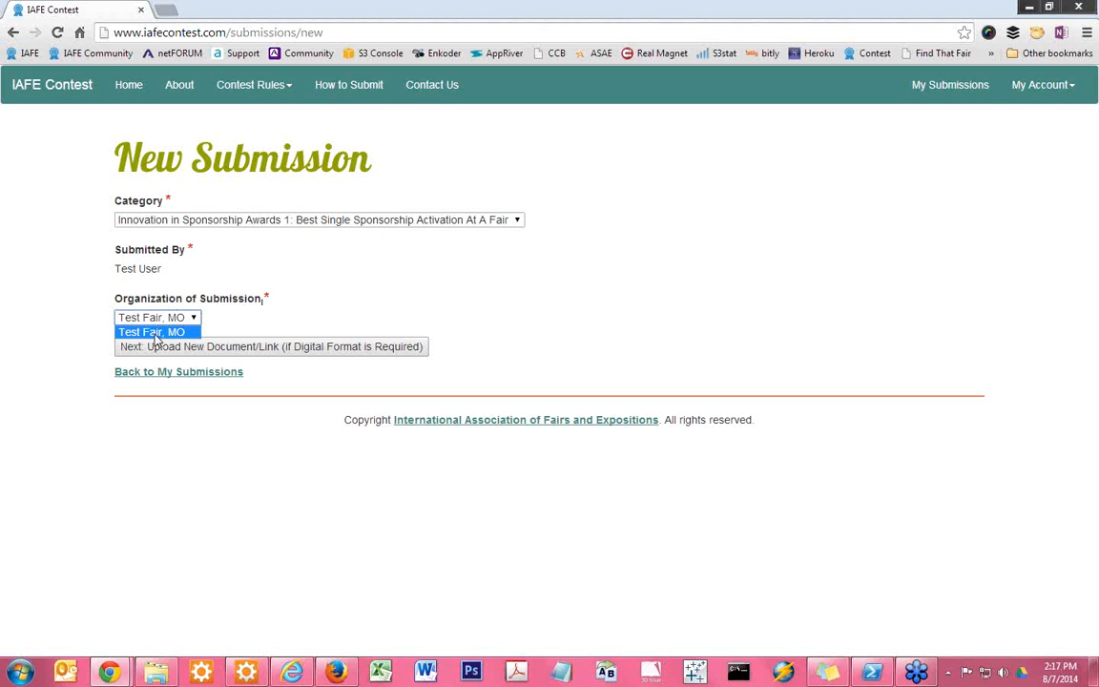
{"action": "left_click", "coordinate": [305, 317]}
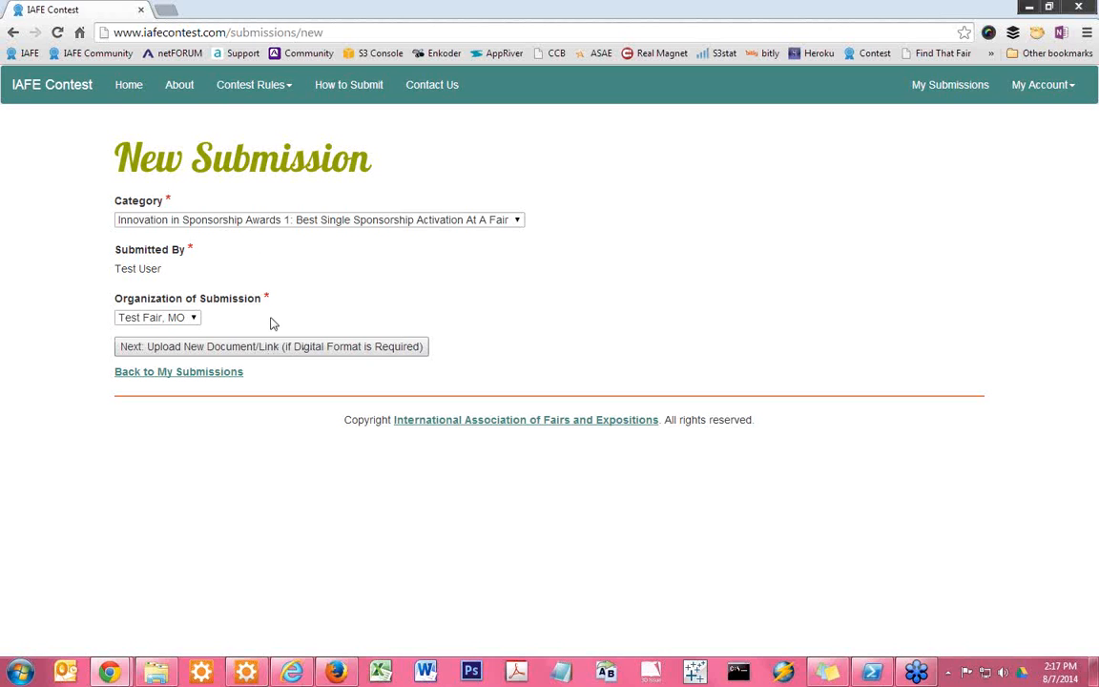
{"action": "left_click", "coordinate": [292, 351]}
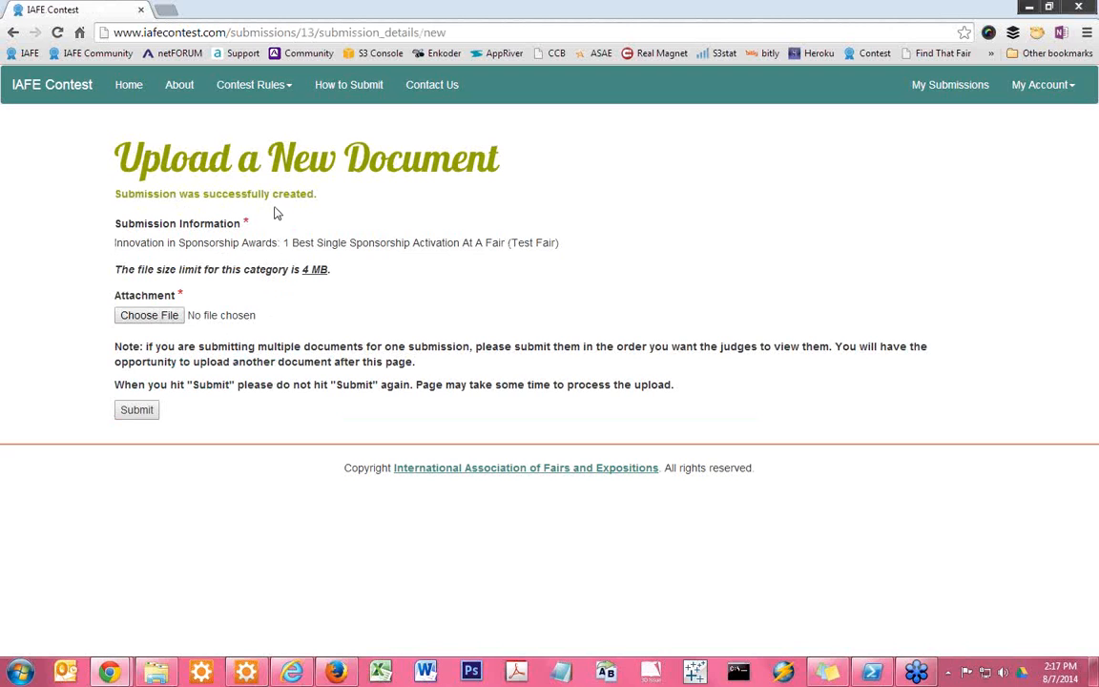
Attach RFPAltamont.pdf from the rfp folder to the submission and submit the upload
{"action": "left_click", "coordinate": [150, 317]}
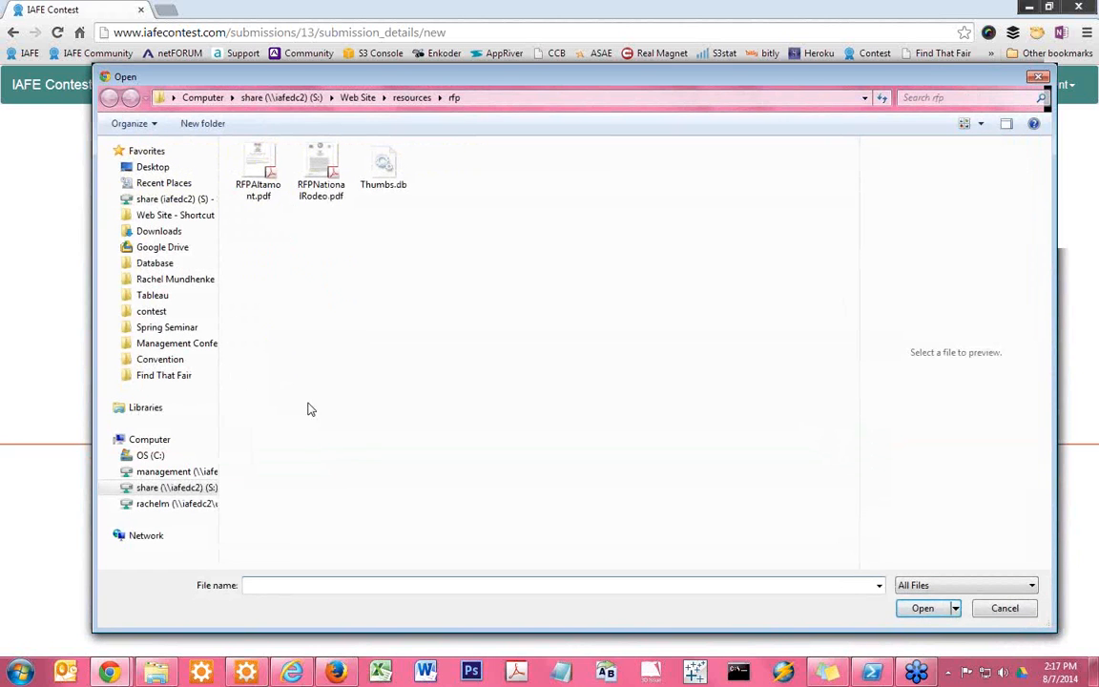
{"action": "left_click", "coordinate": [256, 195]}
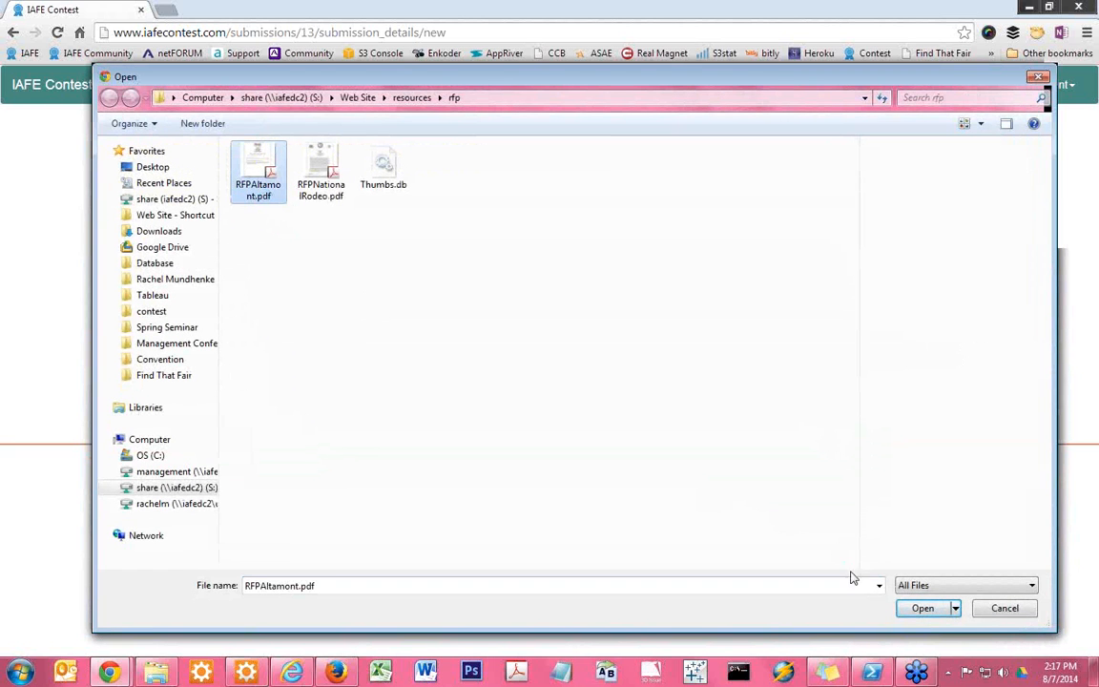
{"action": "left_click", "coordinate": [911, 609]}
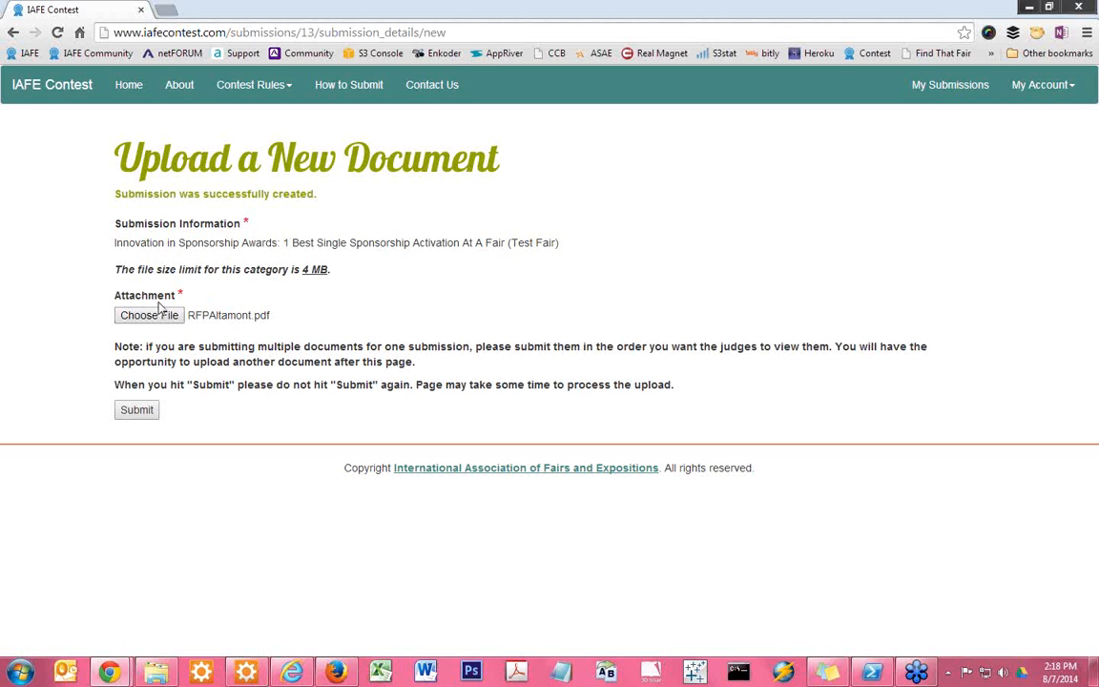
{"action": "left_click", "coordinate": [136, 411]}
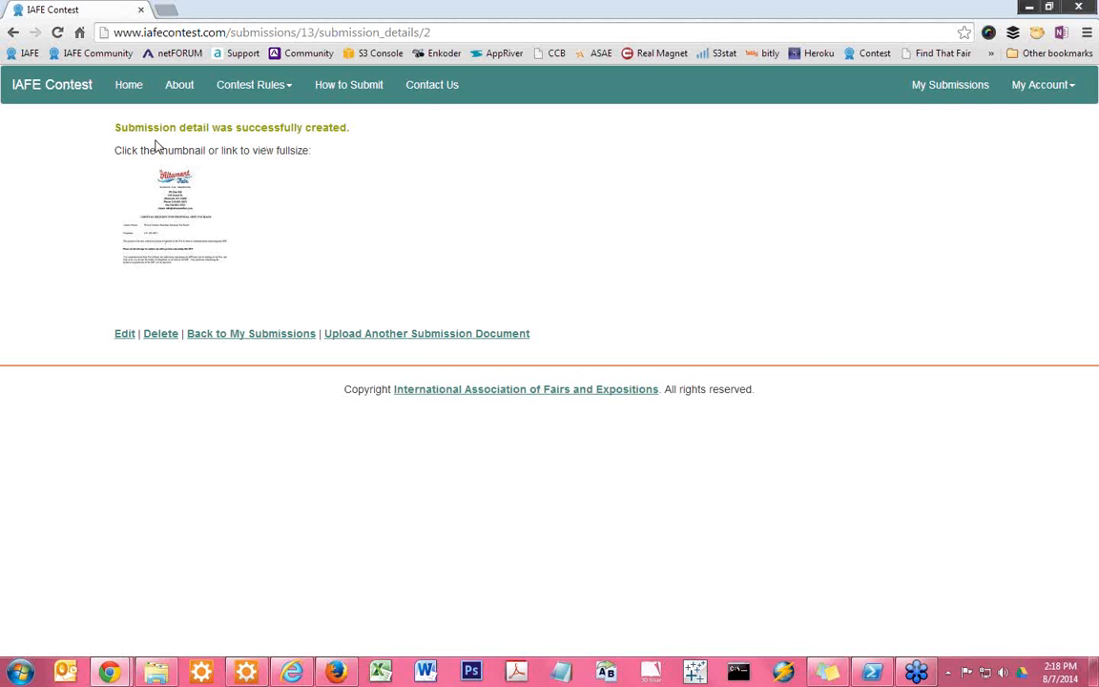
View the uploaded document at full size, close it, and return to My Submissions
{"action": "left_click", "coordinate": [176, 232]}
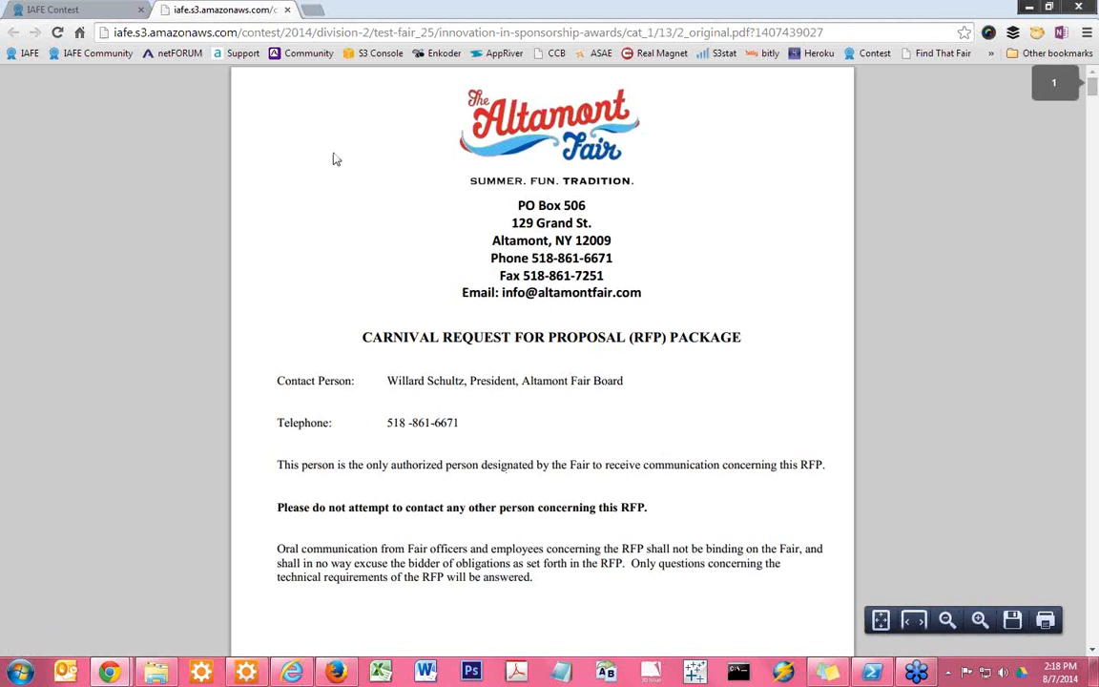
{"action": "left_click", "coordinate": [287, 11]}
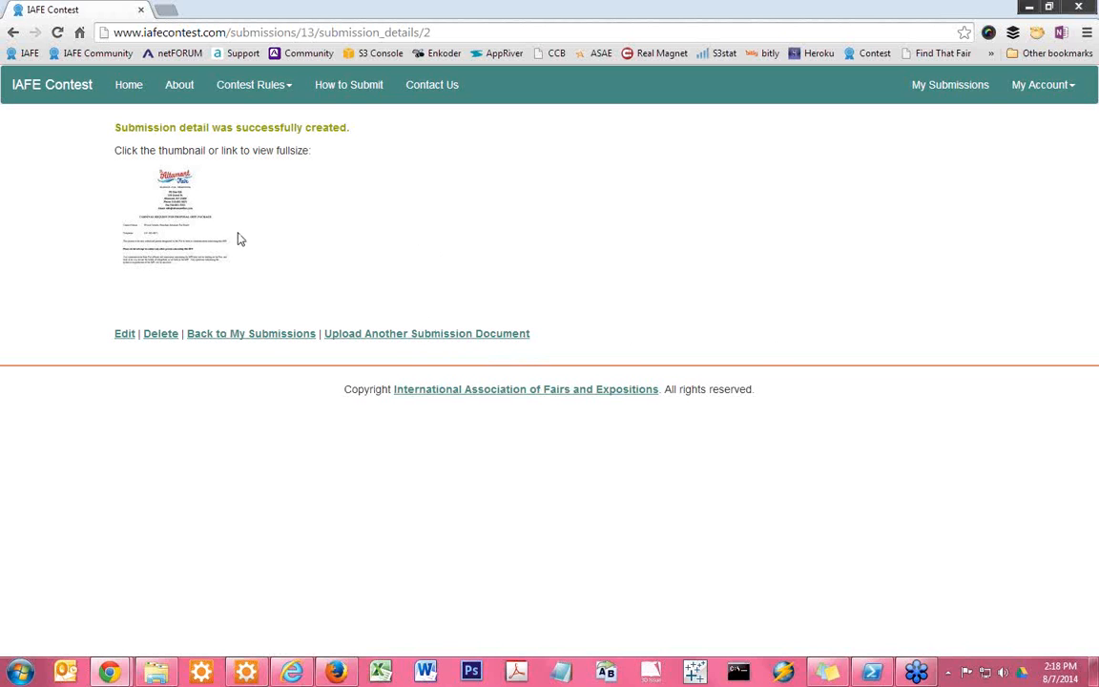
{"action": "left_click", "coordinate": [270, 336]}
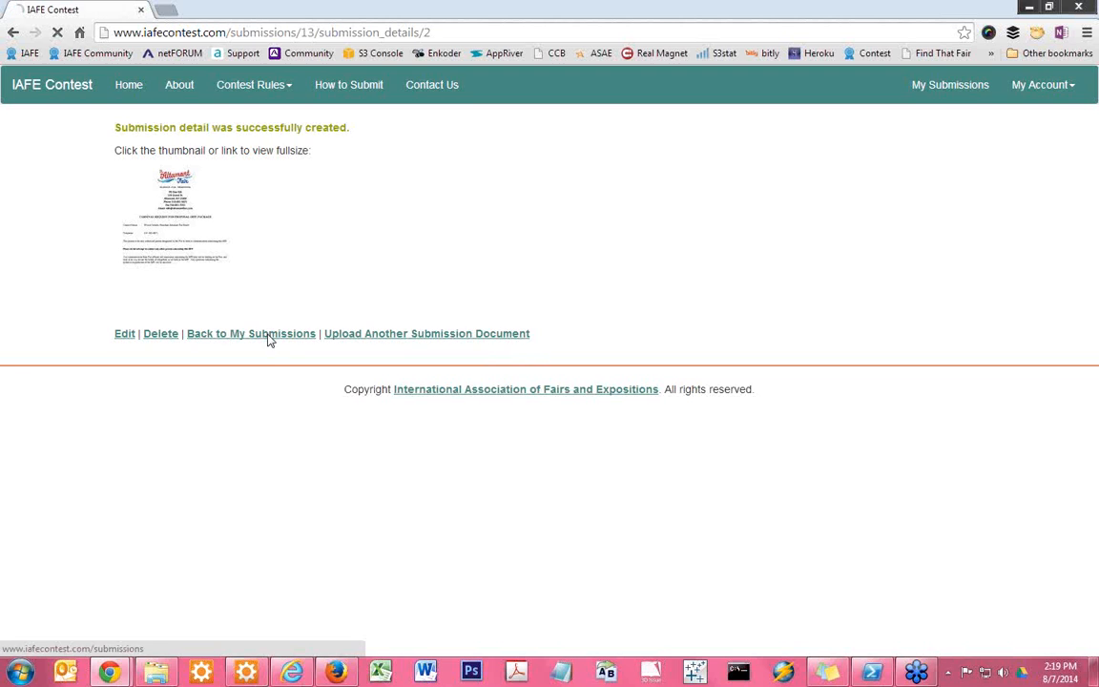
Examine the new entry in My Submissions, including its status, uploaded document page, and options for adding files or deleting the submission
{"action": "scroll", "coordinate": [591, 380], "scroll_direction": "down", "scroll_amount": 1}
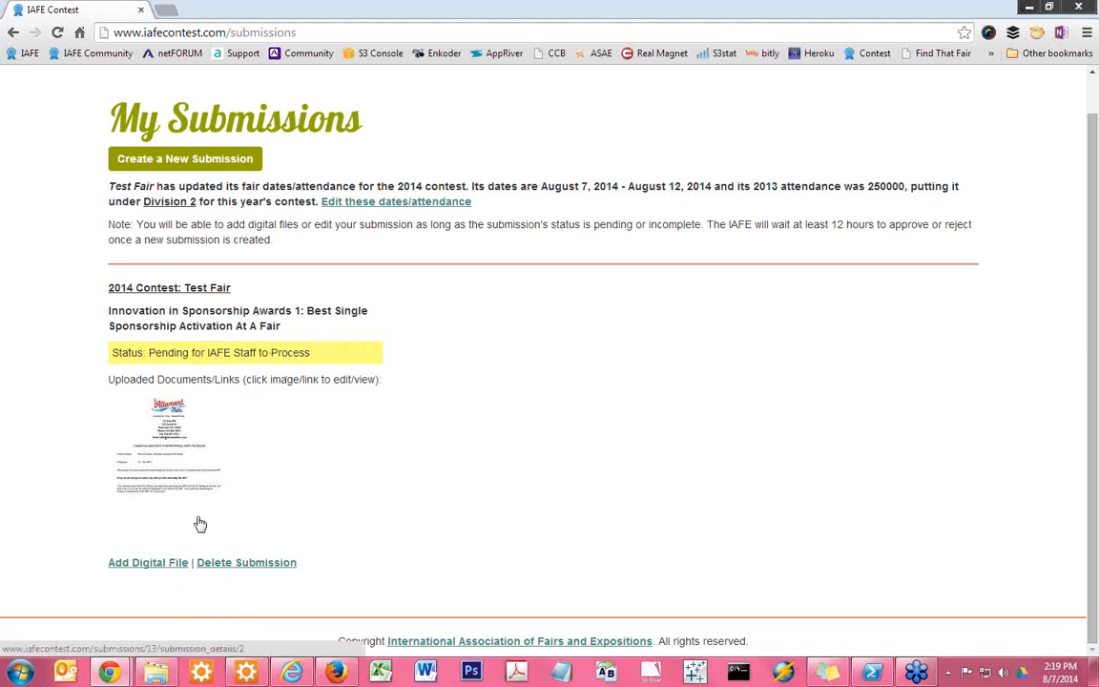
{"action": "left_click", "coordinate": [169, 431]}
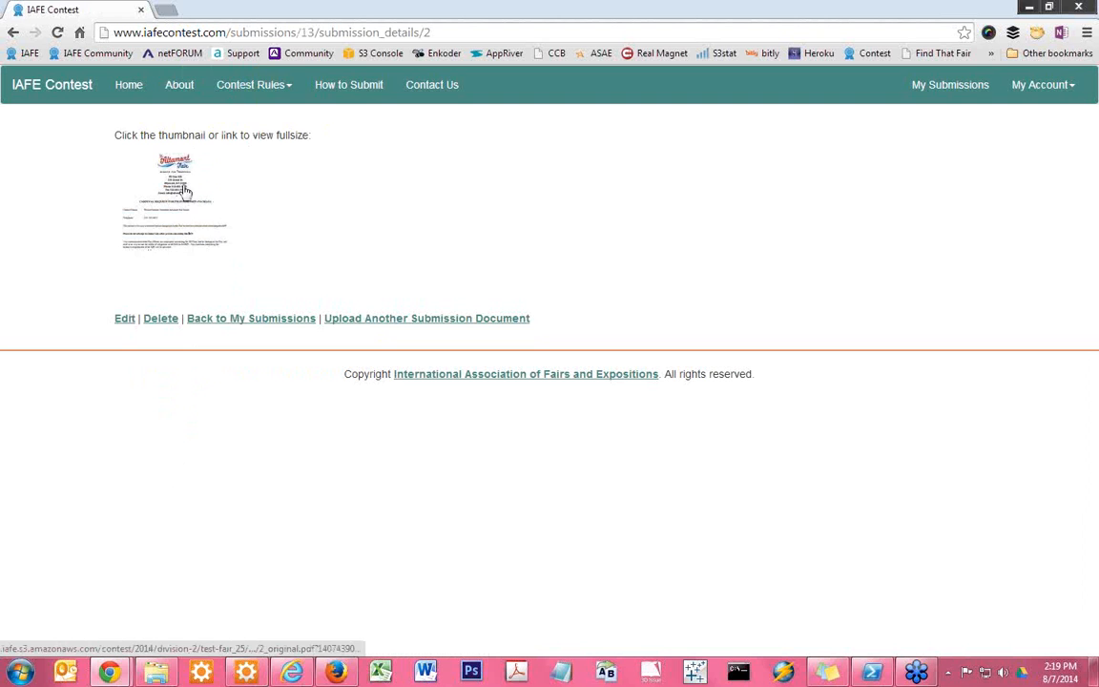
{"action": "left_click", "coordinate": [252, 324]}
{"action": "scroll", "coordinate": [305, 558], "scroll_direction": "down", "scroll_amount": 1}
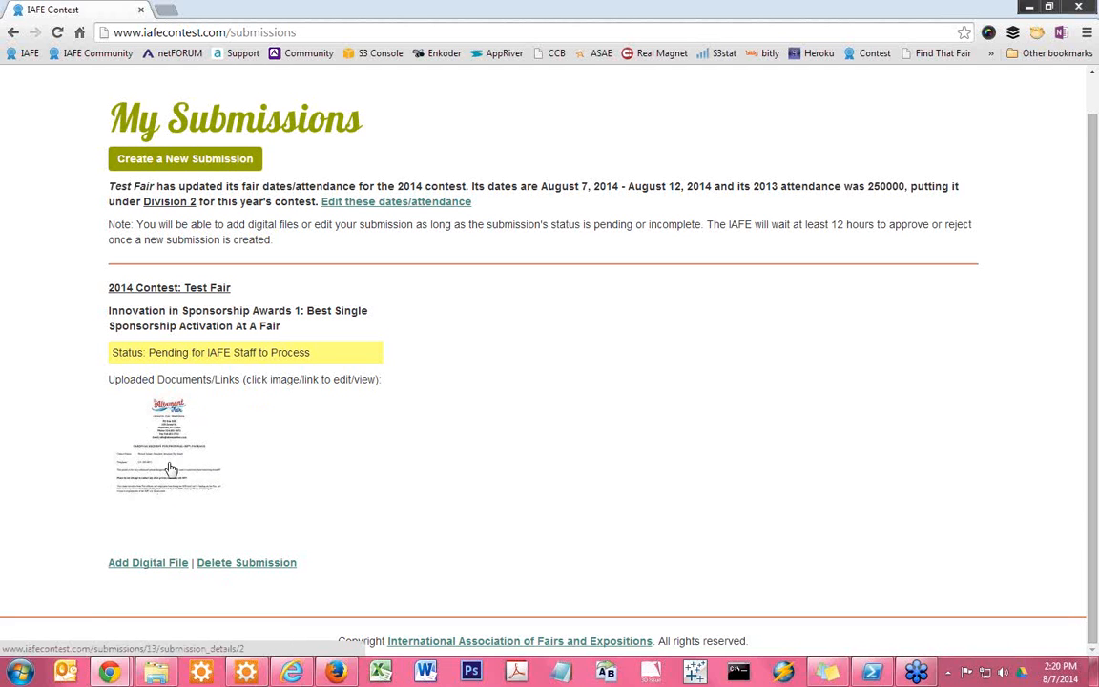
{"action": "scroll", "coordinate": [363, 410], "scroll_direction": "up", "scroll_amount": 1}
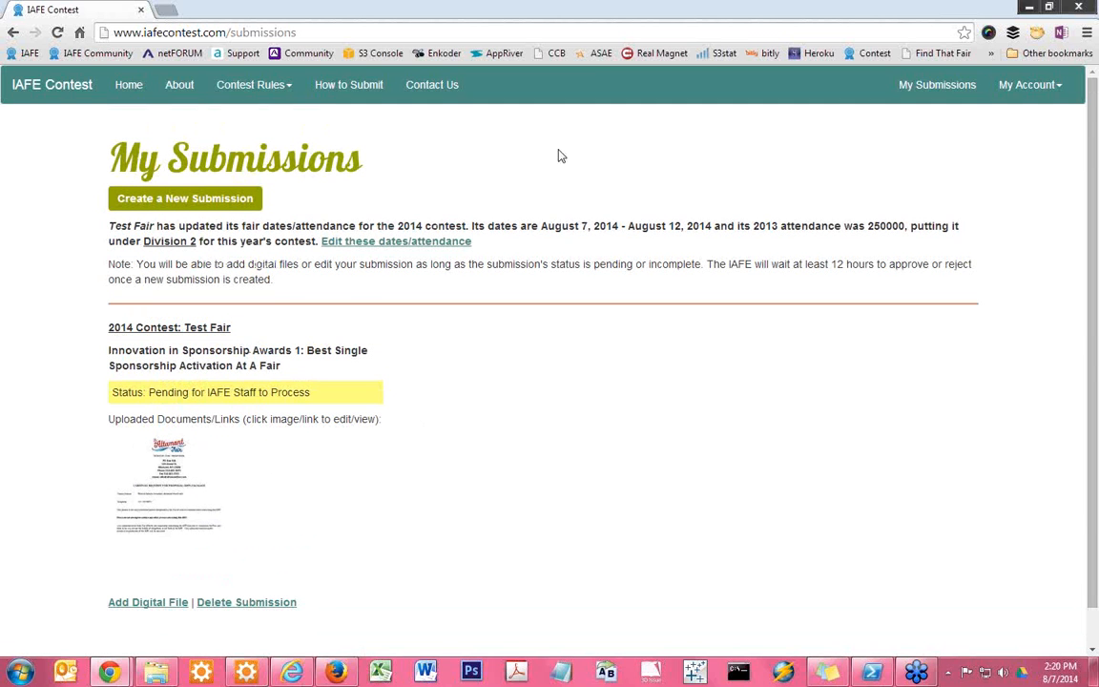
{"action": "scroll", "coordinate": [535, 336], "scroll_direction": "down", "scroll_amount": 1}
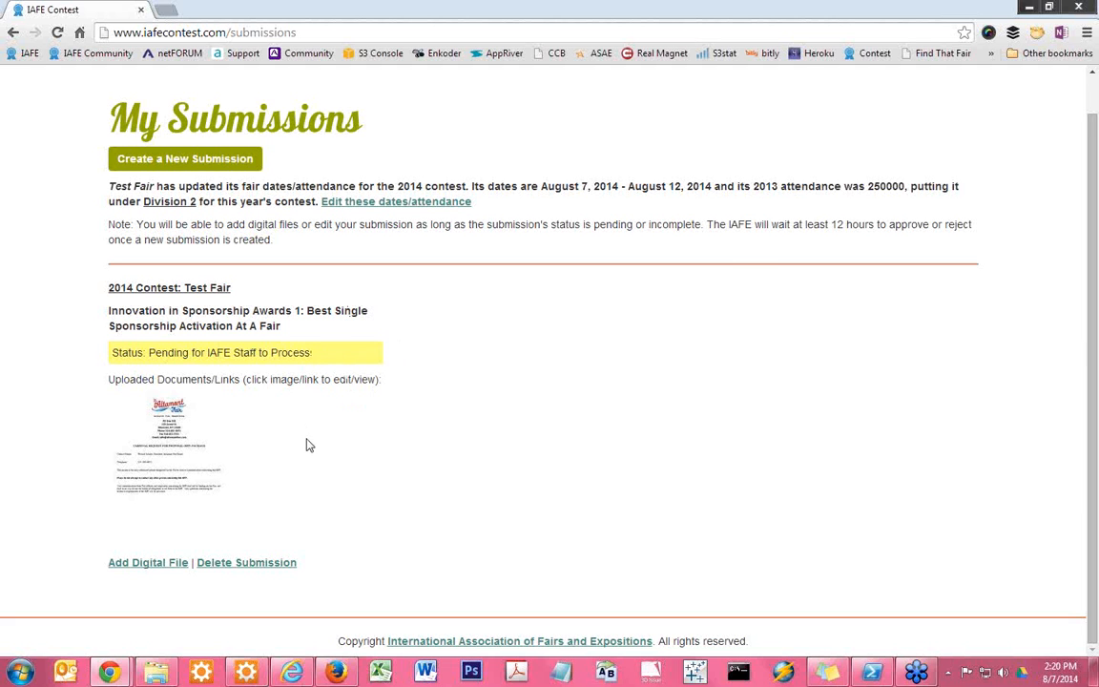
{"action": "scroll", "coordinate": [417, 466], "scroll_direction": "up", "scroll_amount": 1}
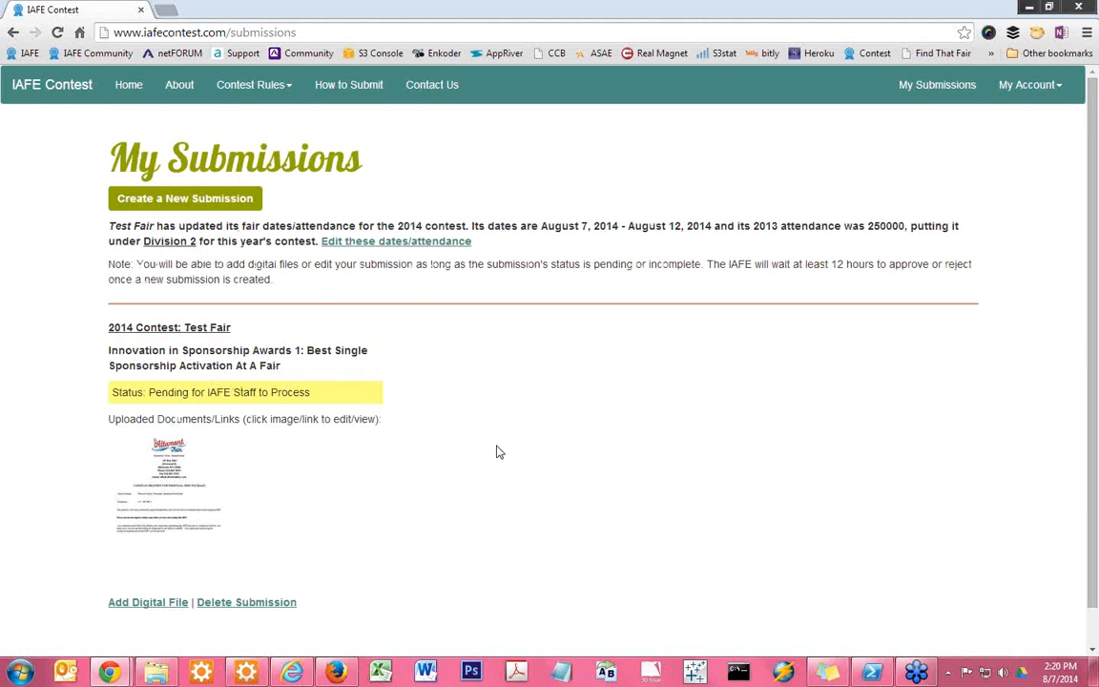
{"action": "scroll", "coordinate": [498, 451], "scroll_direction": "down", "scroll_amount": 1}
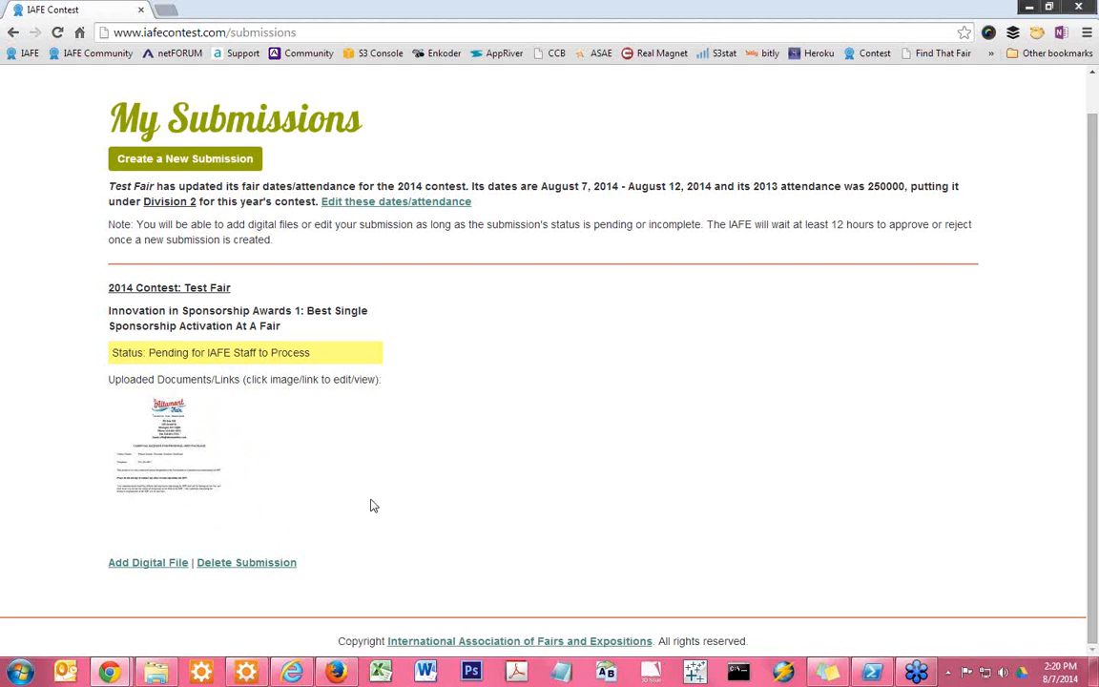
{"action": "scroll", "coordinate": [372, 506], "scroll_direction": "up", "scroll_amount": 1}
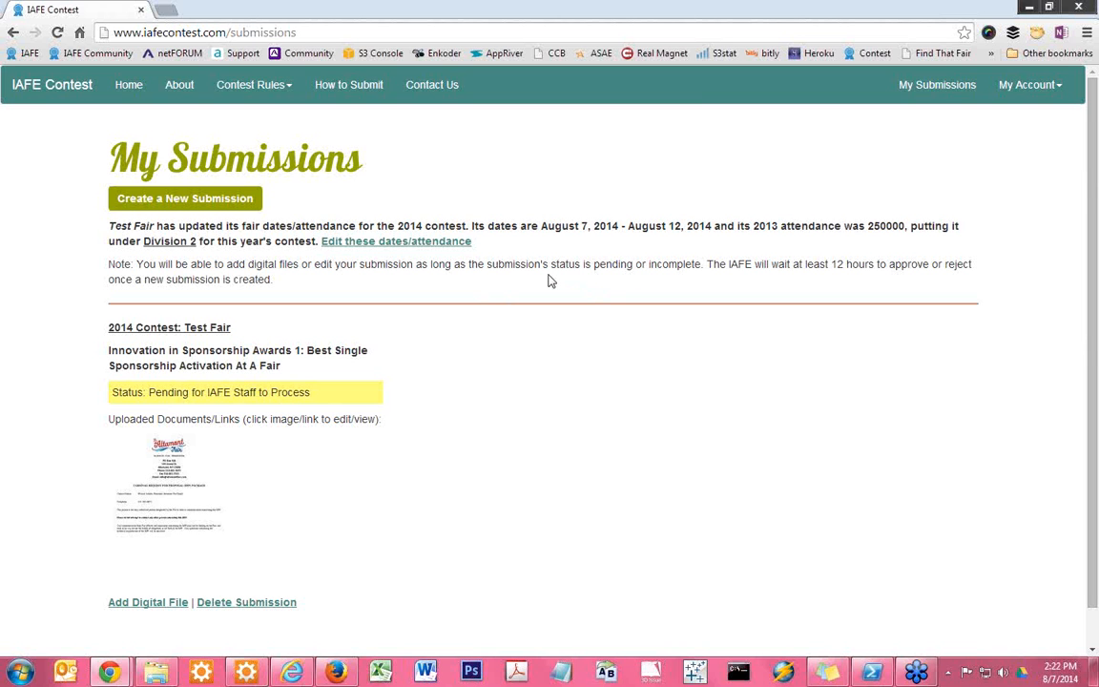
Sign out of the account and open the forgotten-password form from the sign-in page
{"action": "left_click", "coordinate": [1020, 95]}
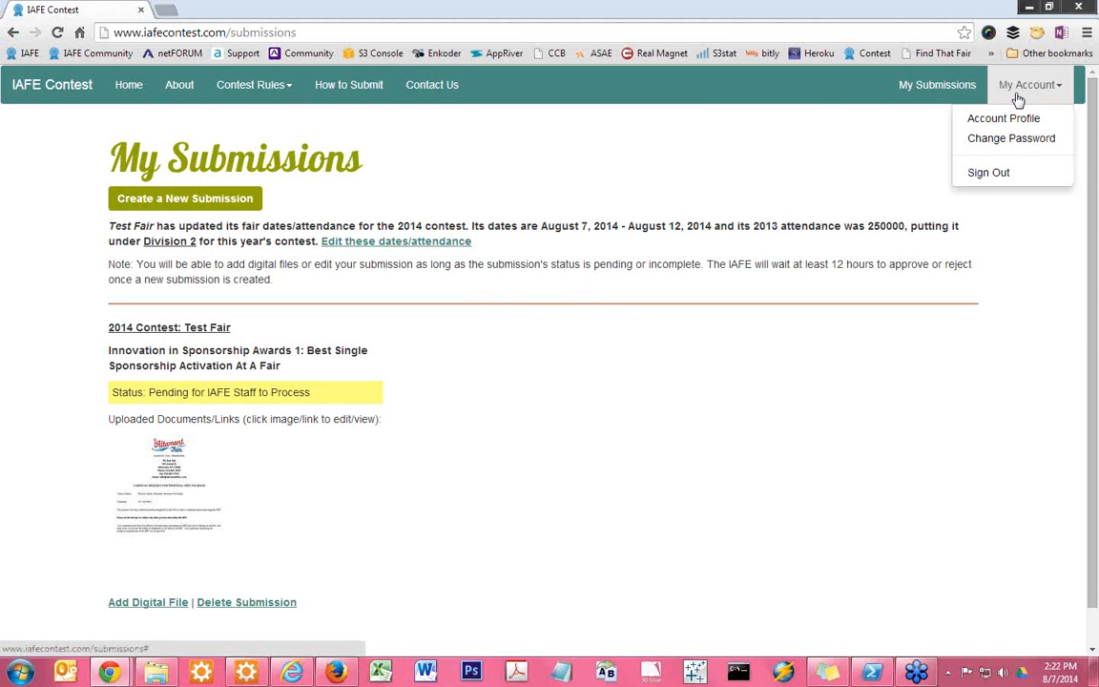
{"action": "left_click", "coordinate": [990, 174]}
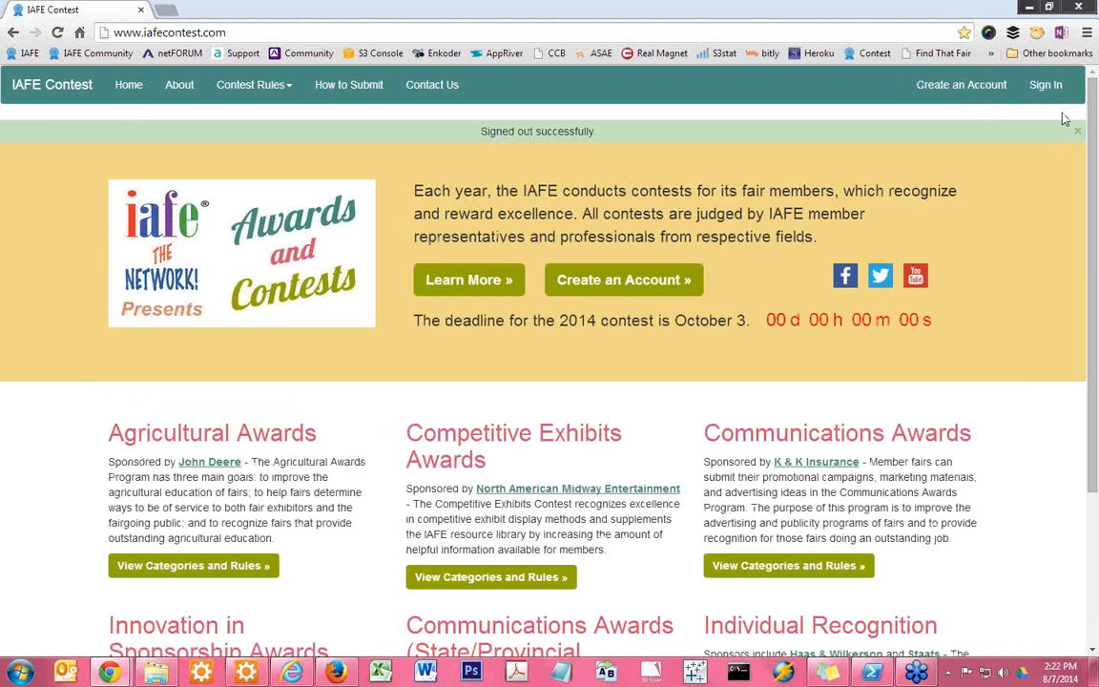
{"action": "left_click", "coordinate": [1043, 88]}
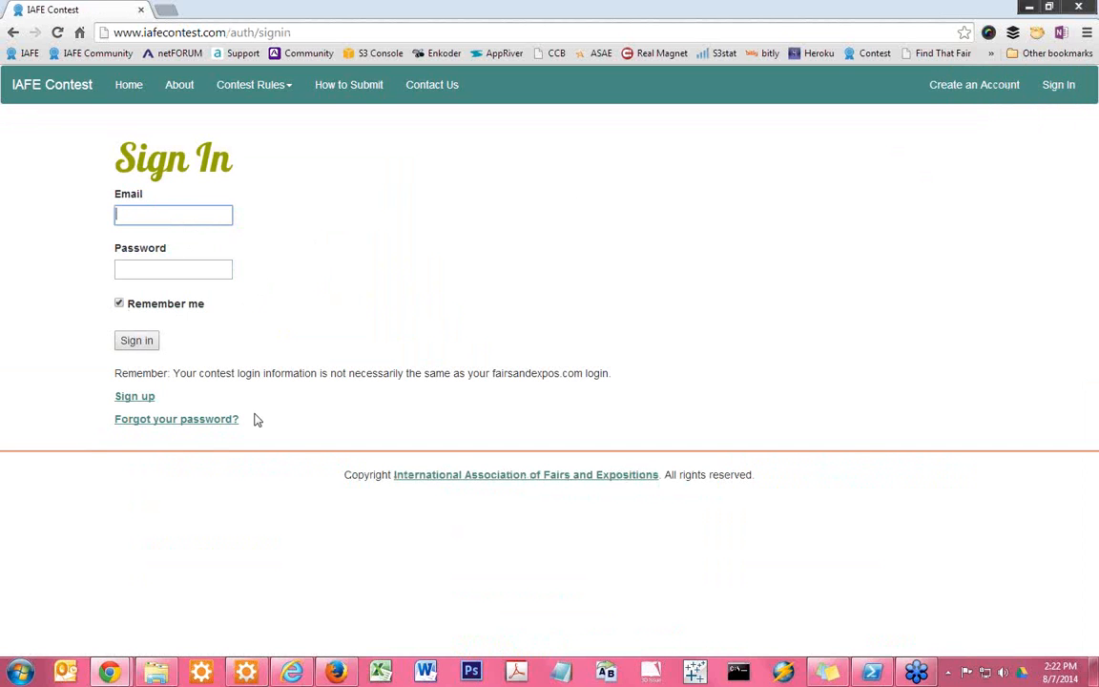
{"action": "left_click", "coordinate": [202, 422]}
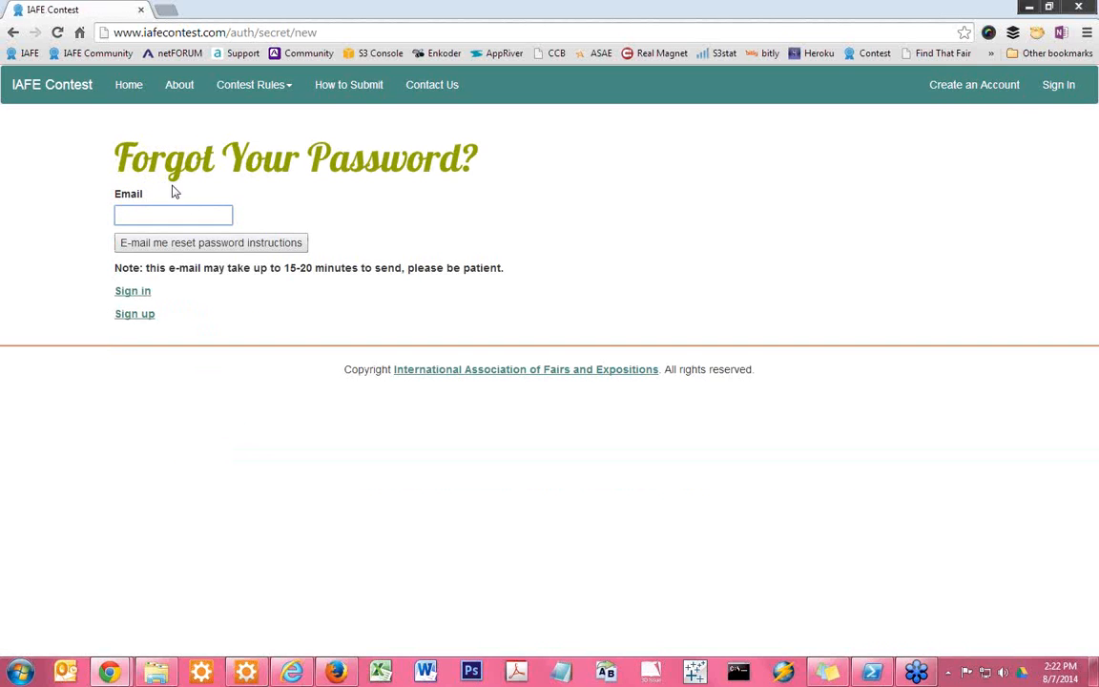